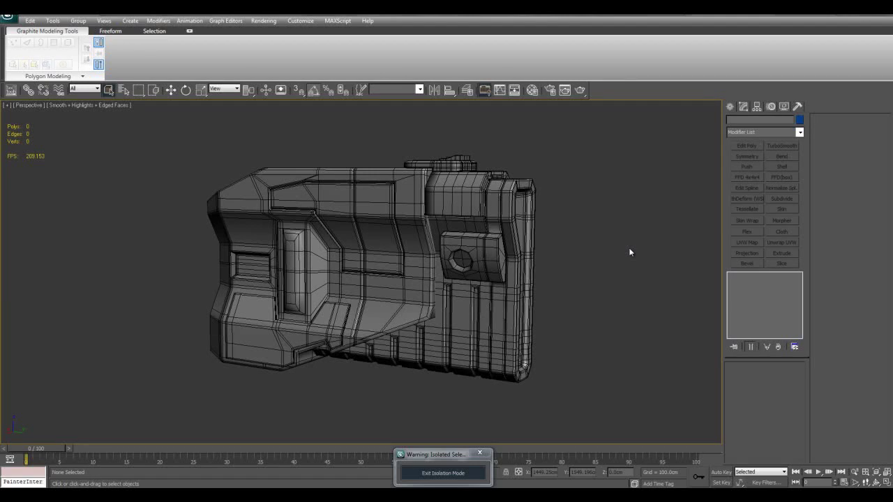
Window-select all eight gun body parts and frame them in the viewport.
middle_drag(583, 241, 573, 275)
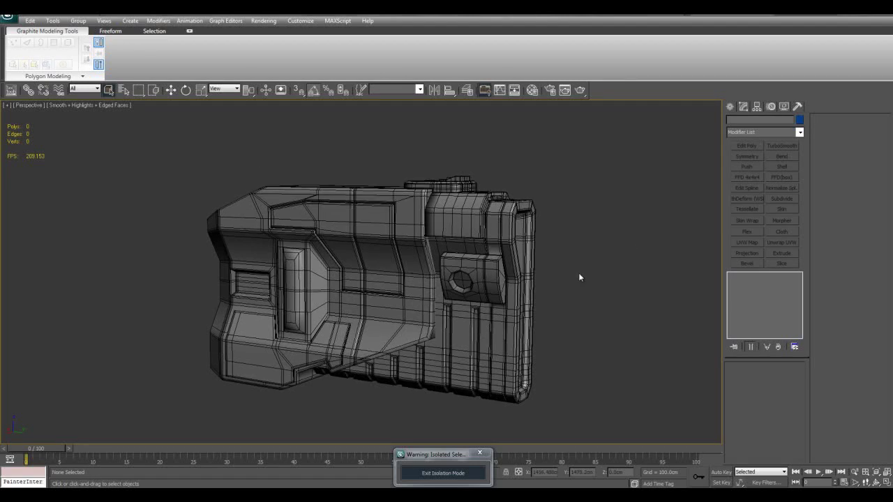
mouse_move(506, 283)
alt+middle_down()
mouse_move(556, 267)
mouse_move(606, 272)
mouse_move(494, 285)
mouse_move(528, 236)
mouse_move(530, 249)
mouse_move(602, 248)
mouse_move(399, 239)
alt+middle_up()
scroll(391, 240, down, 2)
mouse_move(212, 170)
mouse_down()
mouse_move(376, 326)
mouse_move(487, 395)
mouse_up()
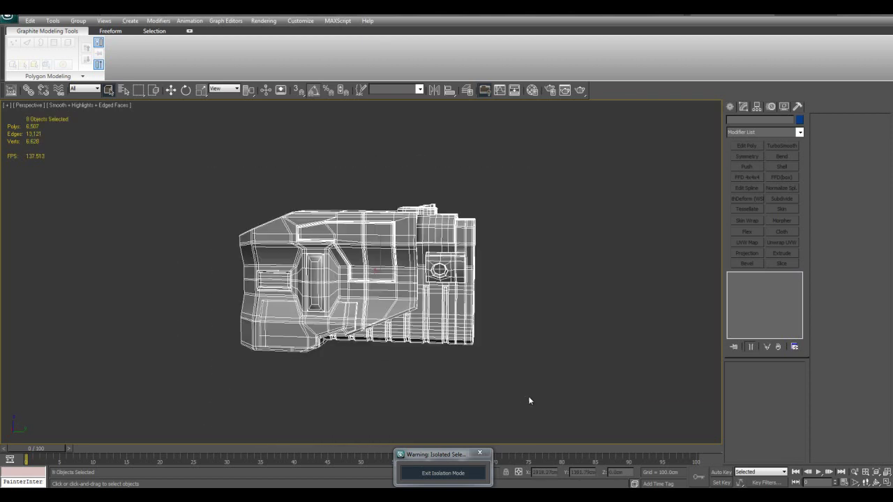
key(z)
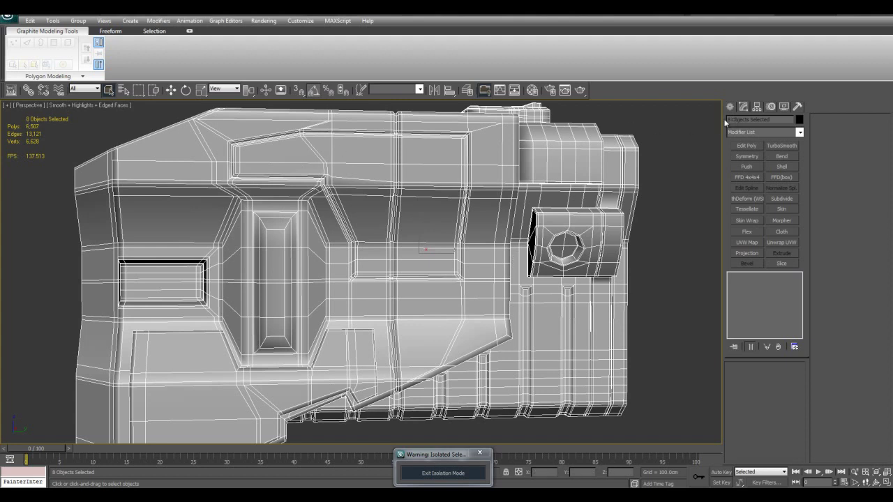
mouse_move(449, 242)
alt+middle_down()
mouse_move(456, 244)
mouse_move(357, 235)
alt+middle_up()
scroll(456, 244, down, 3)
scroll(474, 248, up, 4)
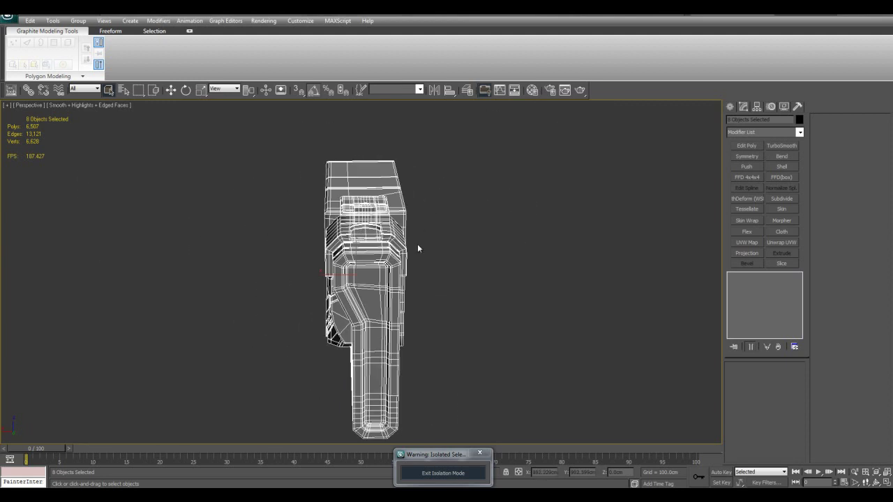
Switch briefly to Scale, return to Select Object, then click empty space to deselect.
alt+middle_drag(418, 244, 444, 212)
mouse_move(426, 167)
alt+middle_down()
mouse_move(465, 196)
mouse_move(475, 217)
mouse_move(342, 205)
mouse_move(376, 237)
mouse_move(328, 231)
mouse_move(351, 229)
alt+middle_up()
key(r)
scroll(342, 203, down, 5)
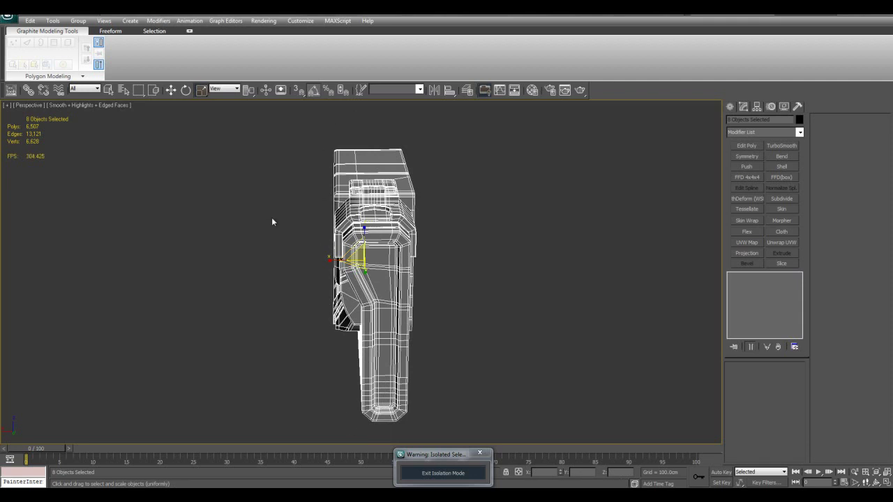
mouse_move(373, 261)
alt+middle_down()
mouse_move(457, 228)
mouse_move(463, 255)
mouse_move(534, 255)
mouse_move(577, 270)
mouse_move(514, 254)
mouse_move(520, 220)
mouse_move(471, 239)
mouse_move(492, 232)
mouse_move(475, 253)
mouse_move(482, 303)
alt+middle_up()
key(q)
click(576, 270)
Select the main body shell Object28, isolate it, and add an Edit Poly modifier.
click(474, 252)
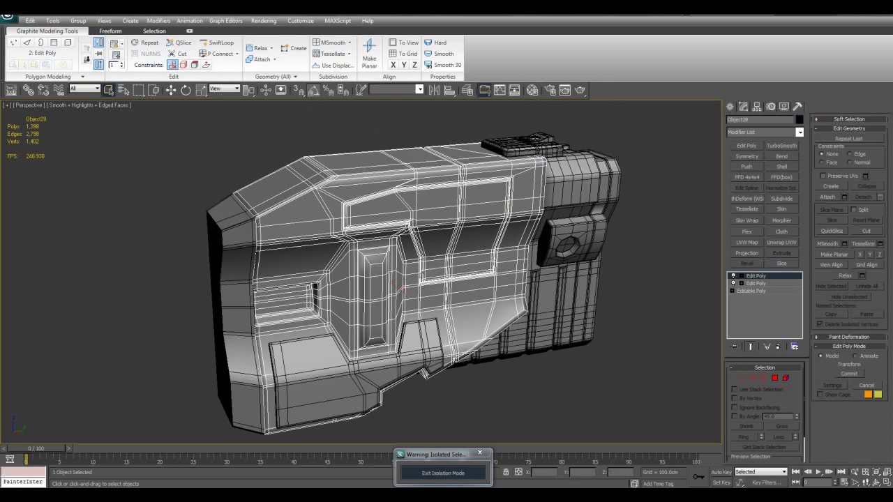
click(443, 473)
mouse_move(447, 265)
alt+middle_down()
mouse_move(497, 278)
mouse_move(526, 271)
alt+middle_up()
click(450, 267)
key(alt+q)
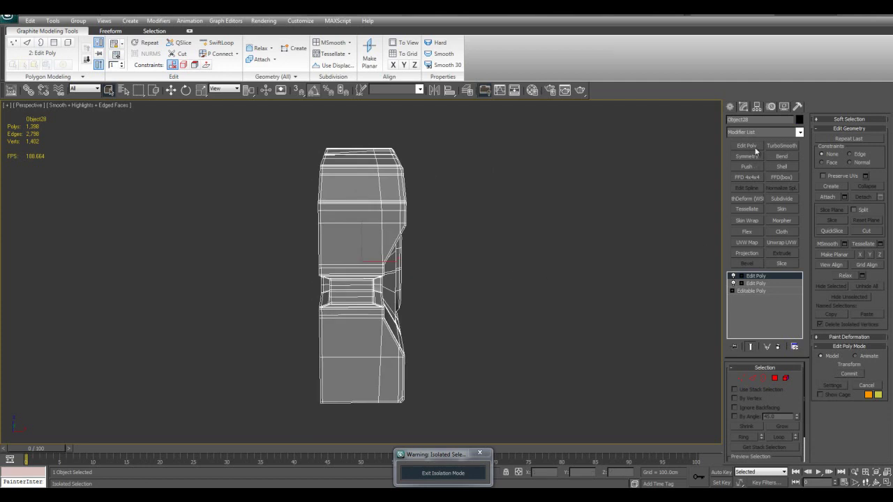
click(756, 150)
alt+middle_drag(496, 193, 472, 223)
key(1)
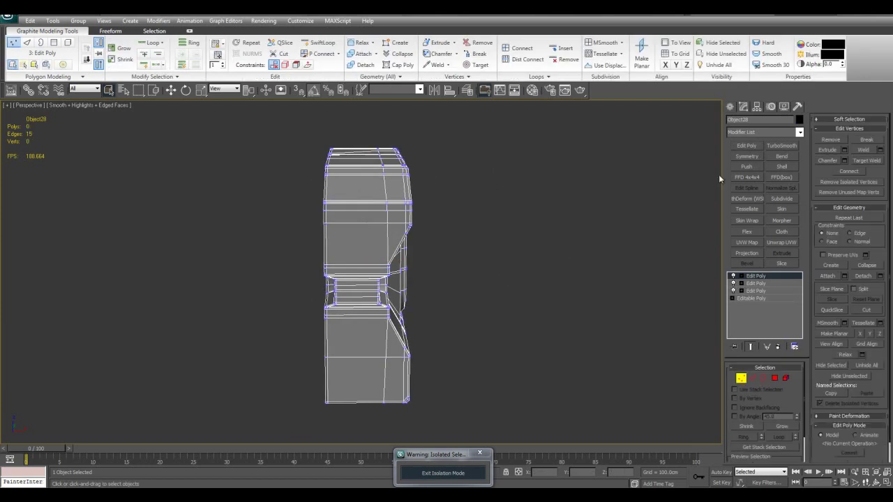
key(1)
Add a Poly Select modifier to the shell and expand its sub-levels.
click(799, 132)
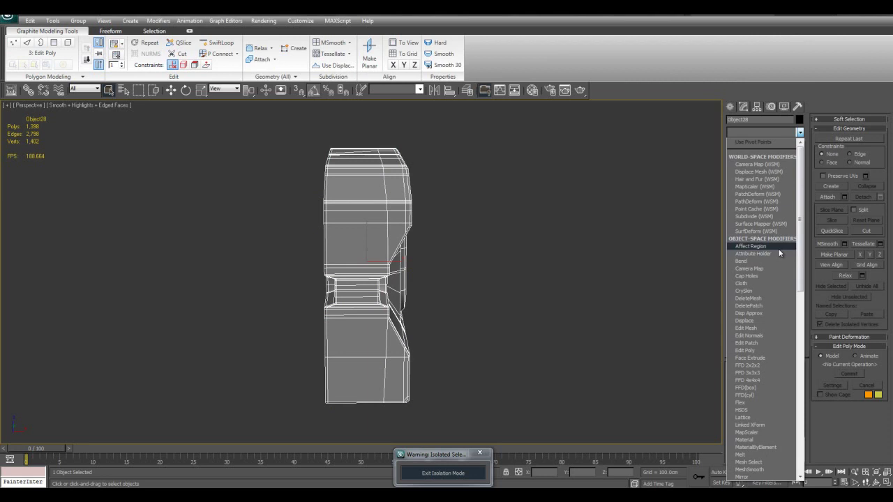
scroll(770, 268, down, 5)
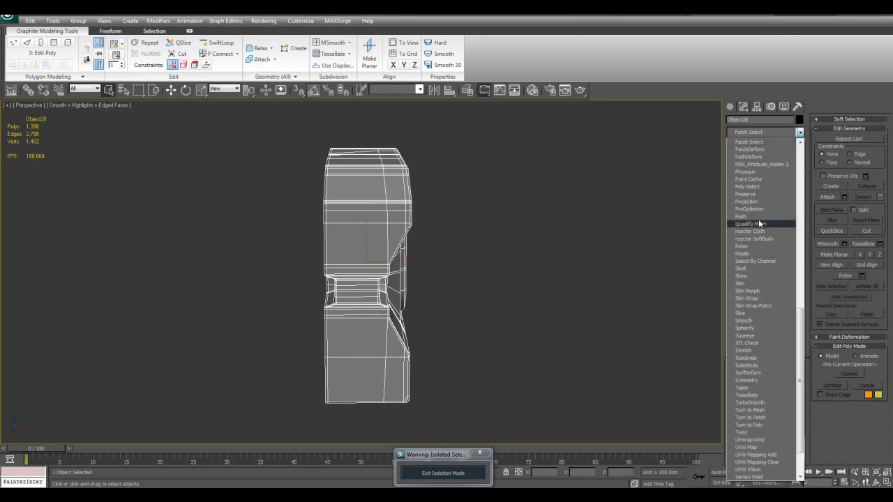
click(759, 187)
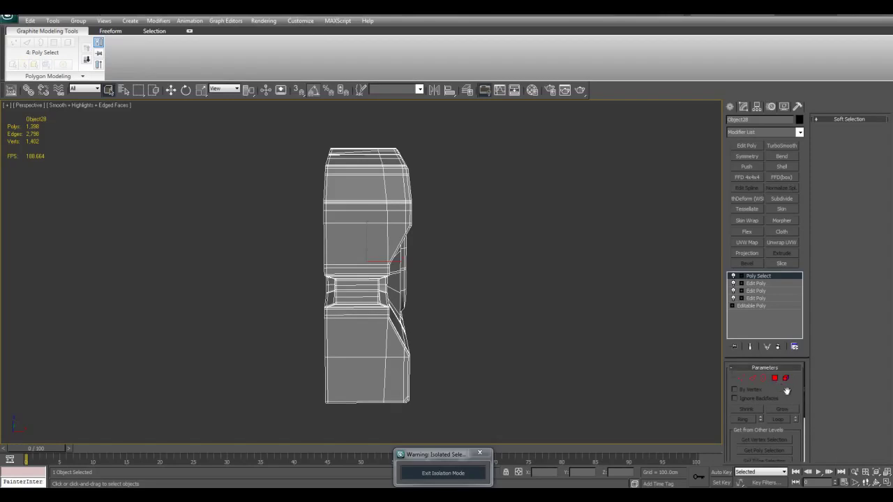
drag(786, 391, 786, 380)
click(744, 278)
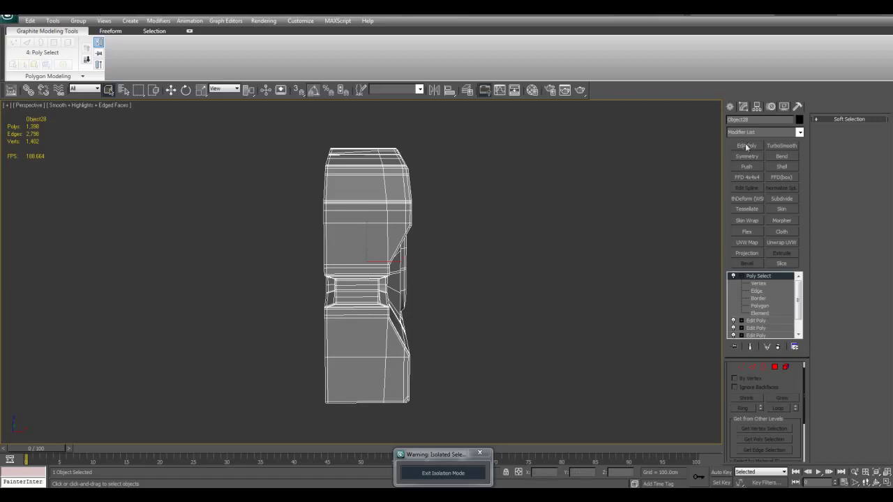
In Poly Select Vertex mode with see-through on, select the shell's right-half vertices.
click(759, 284)
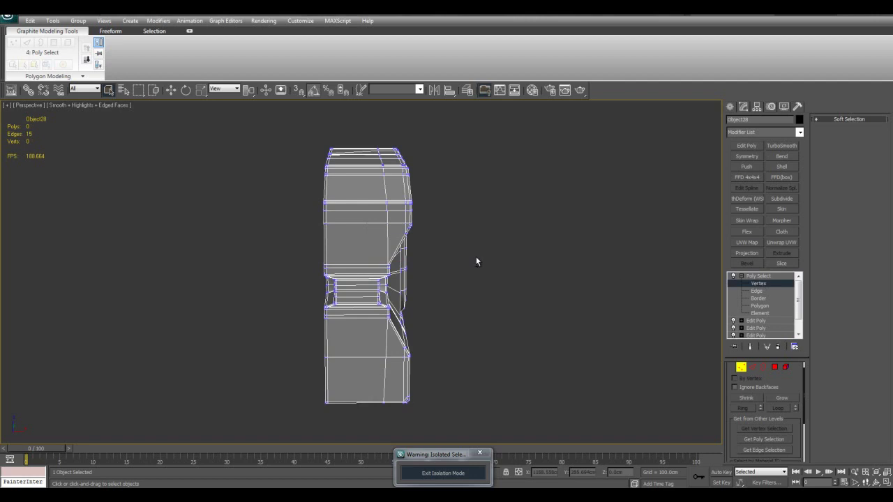
key(alt+x)
drag(352, 128, 465, 439)
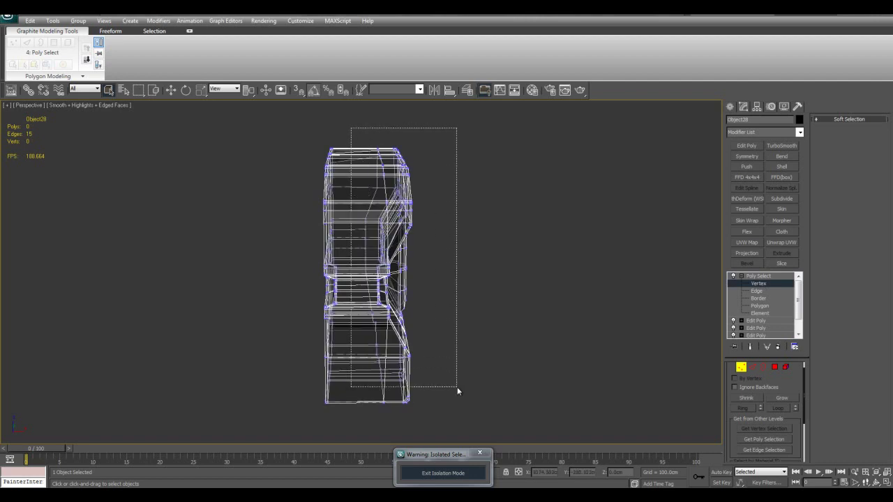
mouse_move(514, 276)
alt+middle_down()
mouse_move(357, 277)
mouse_move(495, 239)
alt+middle_up()
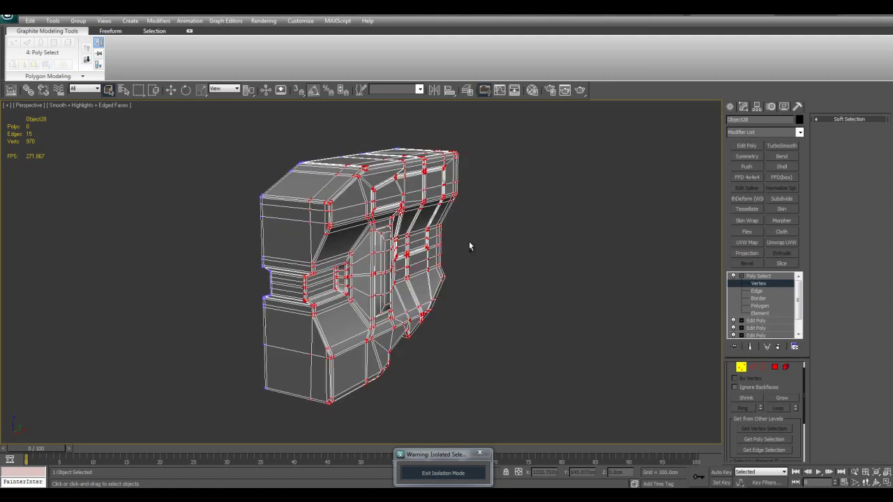
alt+middle_drag(389, 189, 423, 221)
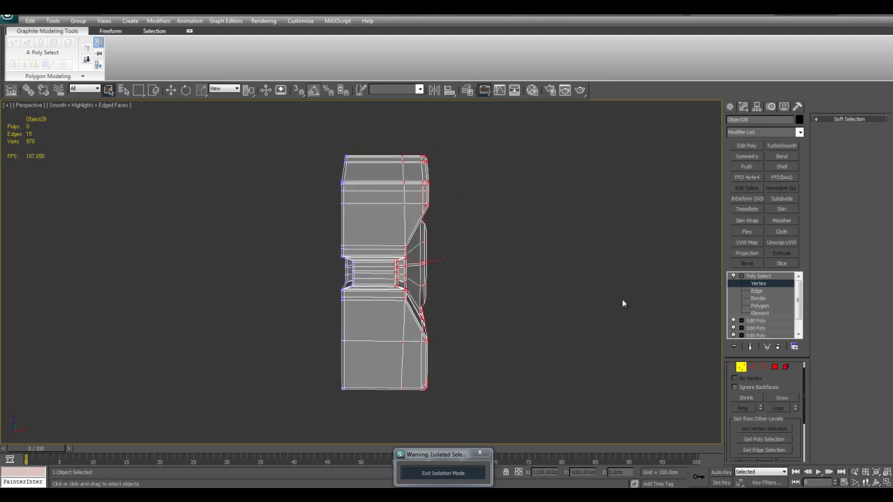
Add a Linked XForm modifier above the selected vertices.
click(800, 132)
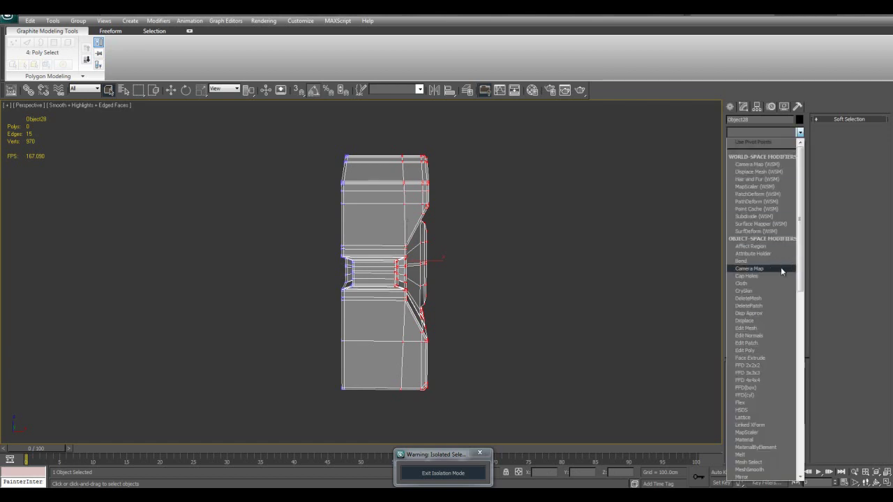
key(l)
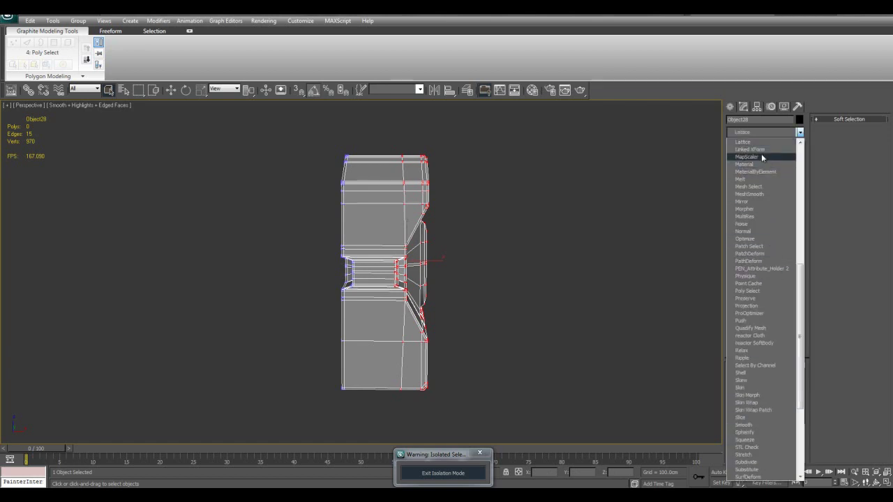
click(761, 151)
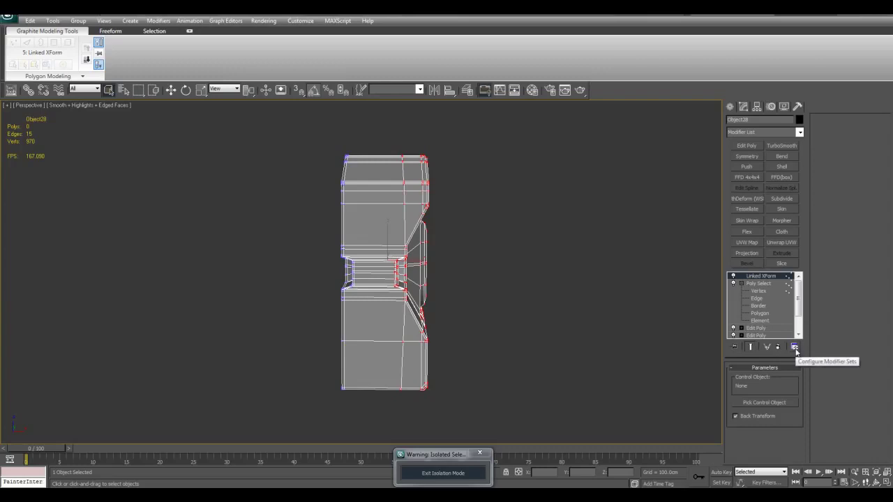
mouse_move(590, 293)
middle_down()
mouse_move(627, 279)
mouse_move(782, 307)
middle_up()
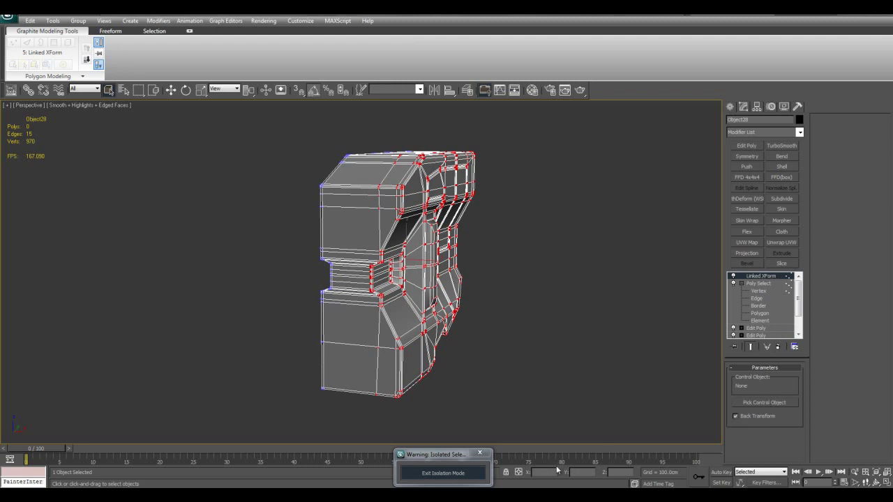
Exit Isolation Mode to show the full gun and clear the selection.
click(438, 474)
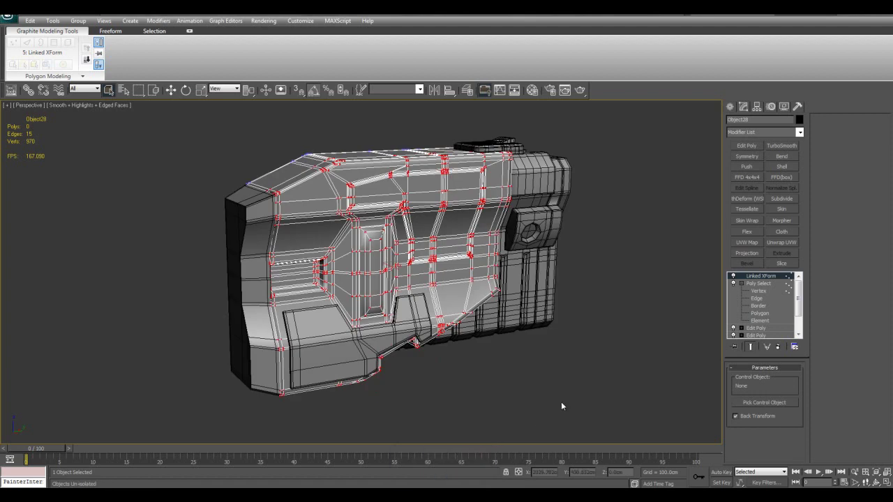
scroll(561, 407, up, 3)
click(771, 403)
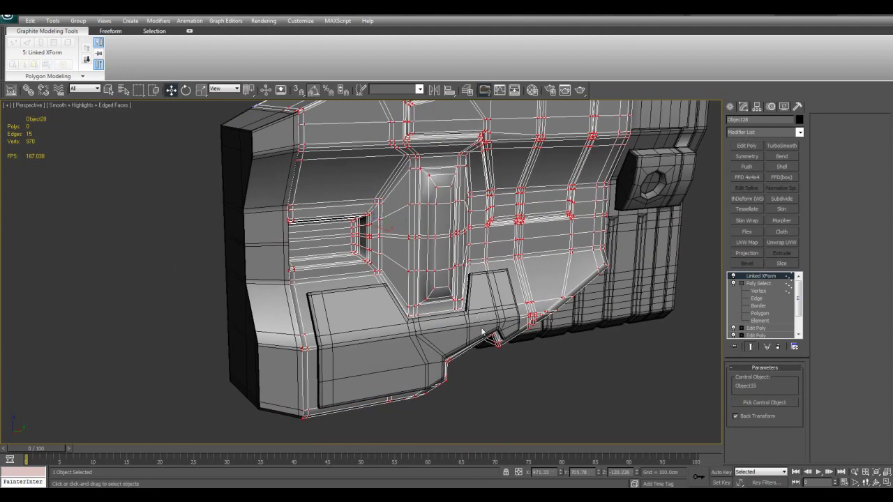
click(529, 377)
scroll(494, 316, down, 3)
mouse_move(493, 316)
alt+middle_down()
mouse_move(401, 307)
mouse_move(431, 286)
alt+middle_up()
alt+middle_drag(501, 197, 530, 244)
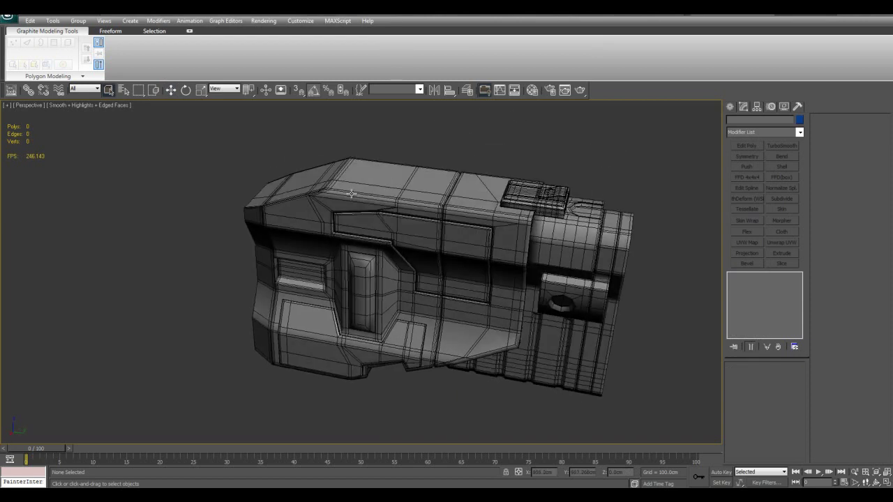
Select Object35, undo the view changes, then select the front block Object33.
click(406, 337)
key(w)
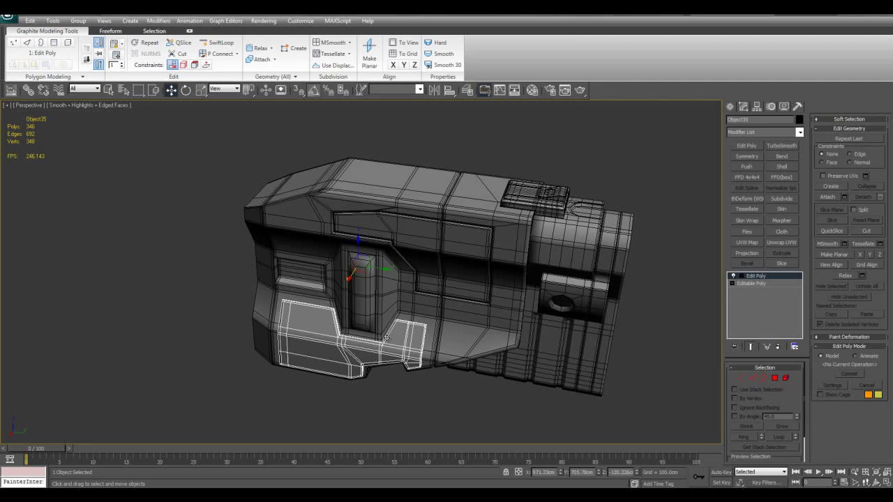
mouse_move(406, 337)
alt+middle_down()
mouse_move(467, 321)
mouse_move(442, 284)
mouse_move(397, 283)
alt+middle_up()
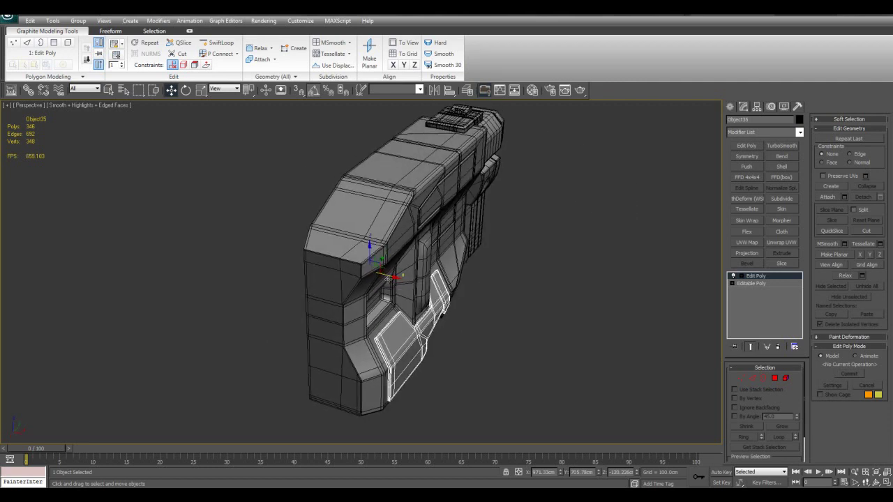
key(shift+z)
key(shift+z)
key(shift+z)
key(shift+y)
key(shift+y)
key(shift+y)
key(shift+z)
key(shift+z)
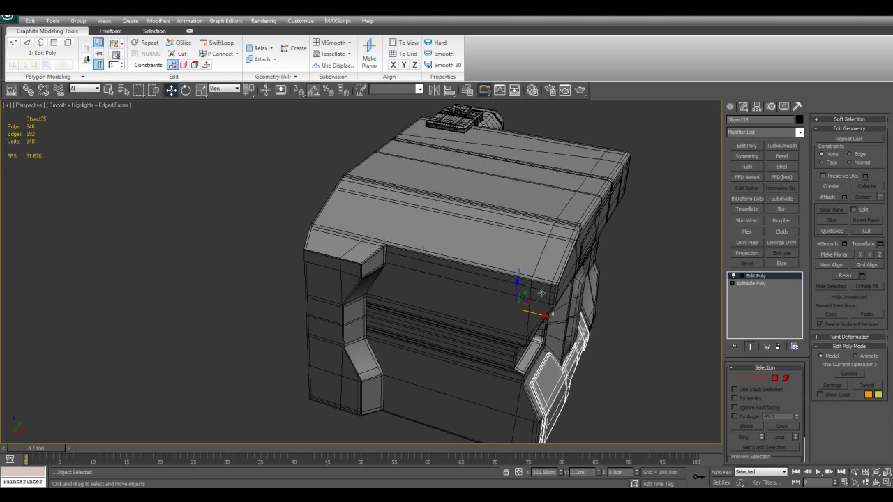
key(shift+y)
key(shift+y)
key(q)
click(365, 240)
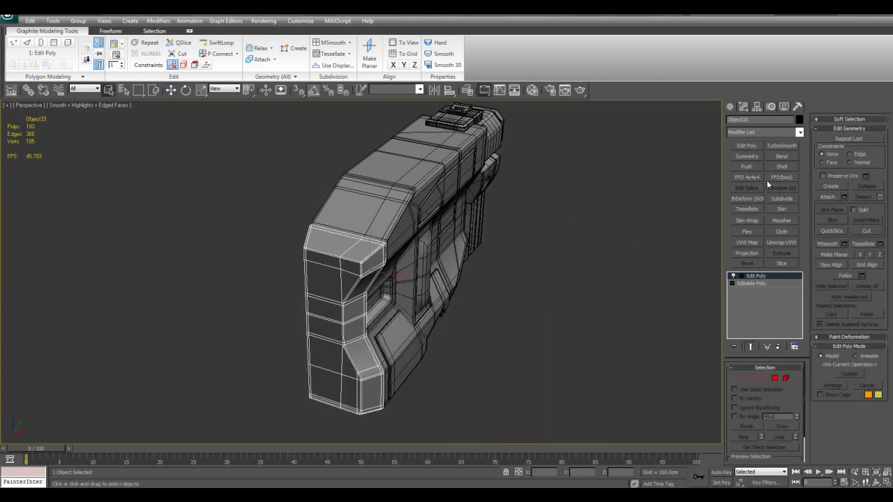
Select the front block's outer vertices and add a Linked XForm modifier.
key(1)
alt+middle_drag(361, 225, 371, 207)
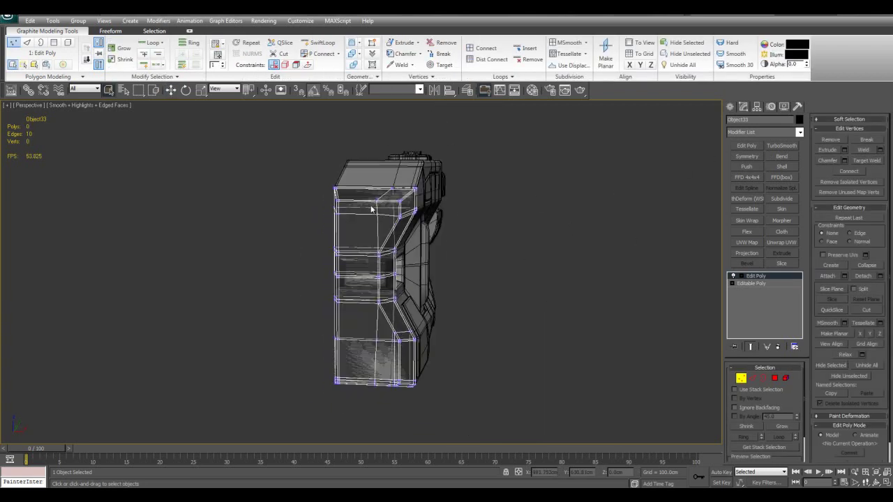
drag(362, 154, 506, 387)
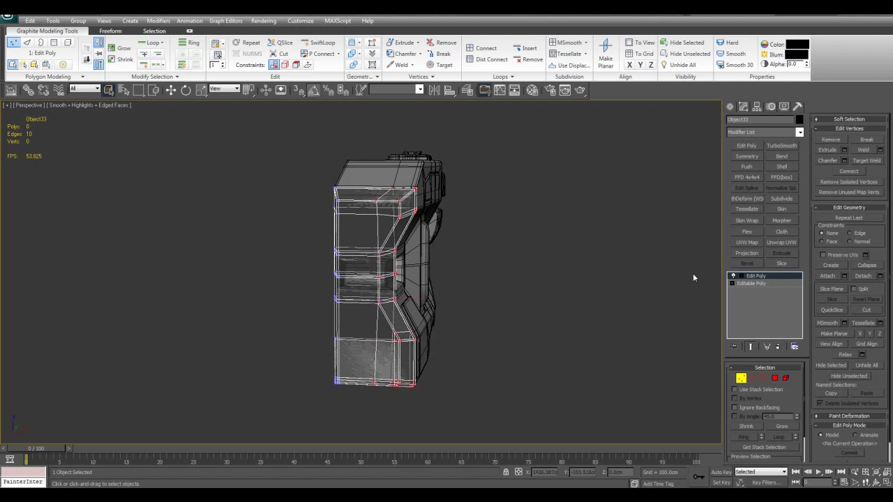
click(799, 132)
key(l)
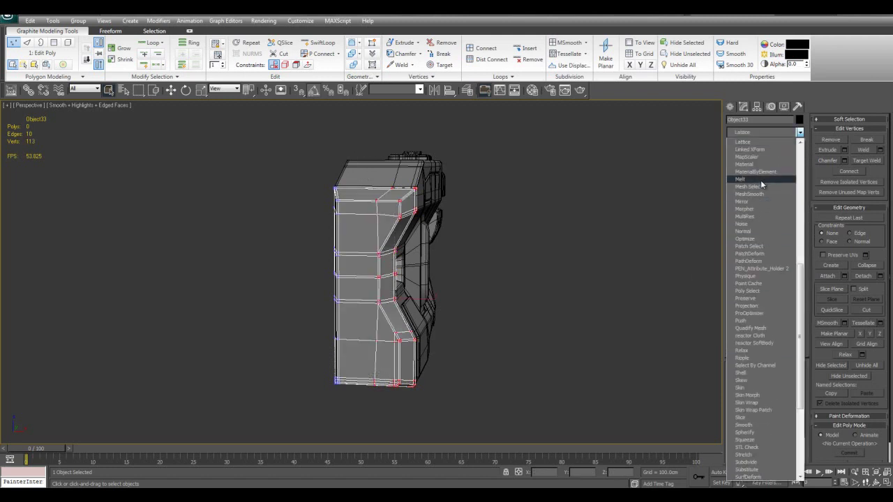
click(759, 150)
Pick Object35 as the Linked XForm control object, then deselect everything.
alt+middle_drag(616, 232, 551, 236)
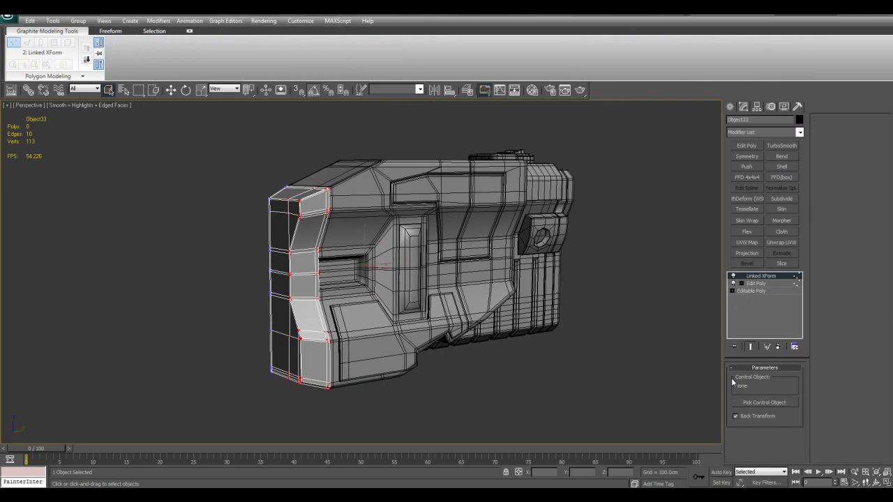
click(762, 403)
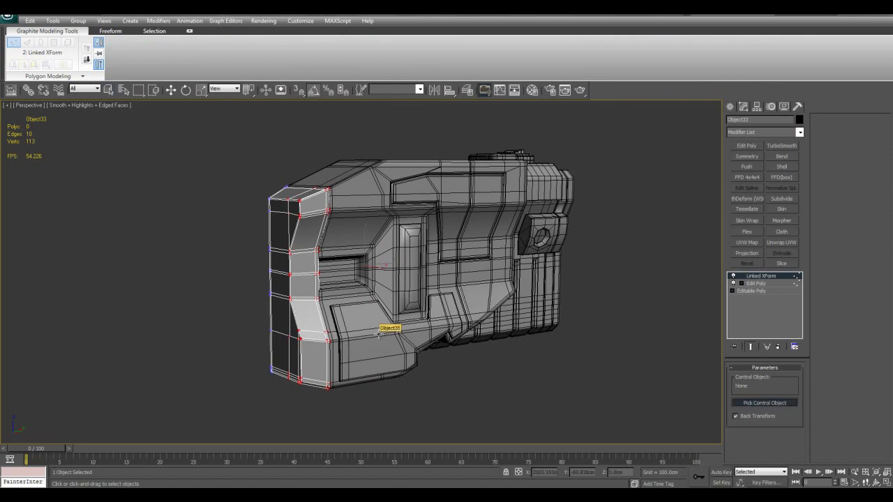
key(w)
alt+middle_drag(374, 335, 484, 343)
key(q)
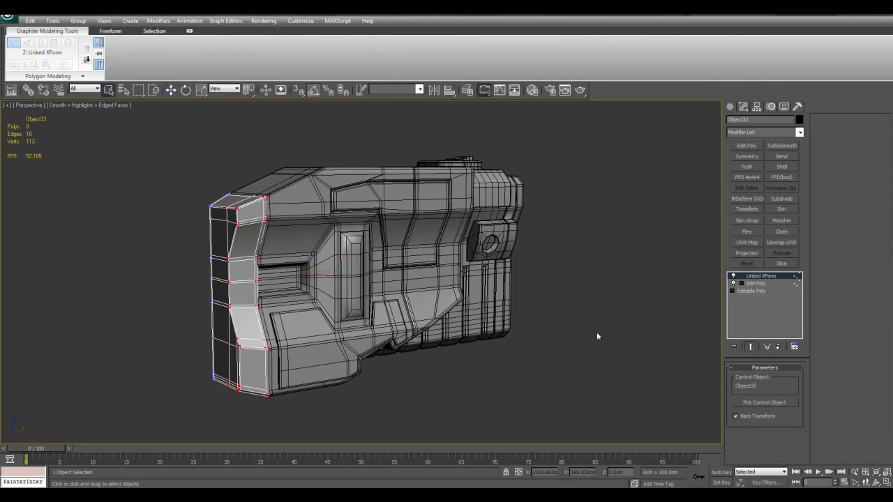
click(575, 293)
alt+middle_drag(575, 293, 436, 279)
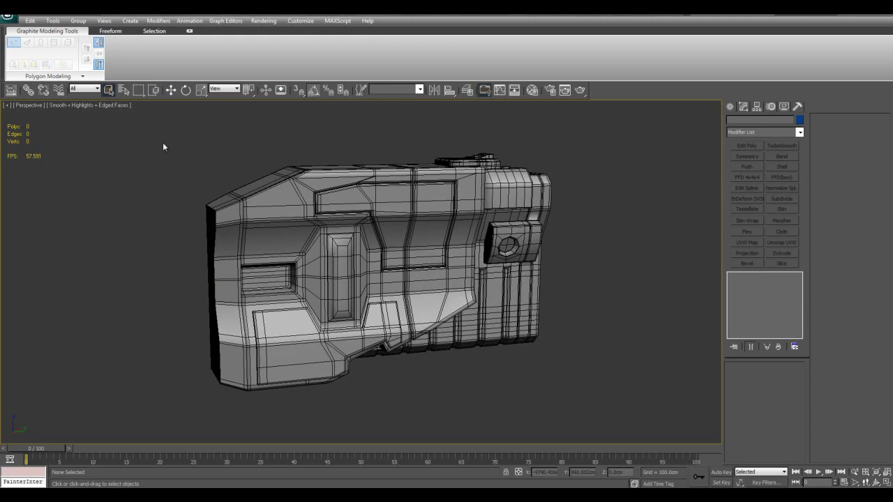
drag(163, 147, 608, 395)
mouse_move(632, 339)
alt+middle_down()
mouse_move(572, 279)
mouse_move(530, 260)
alt+middle_up()
click(562, 249)
mouse_move(519, 217)
alt+middle_down()
mouse_move(527, 233)
mouse_move(590, 239)
mouse_move(521, 267)
mouse_move(501, 247)
alt+middle_up()
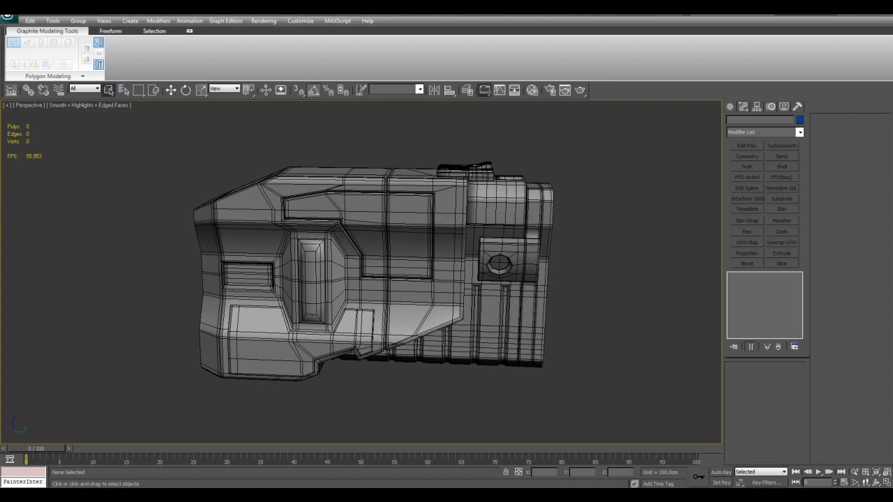
click(513, 259)
mouse_move(513, 258)
alt+middle_down()
mouse_move(489, 203)
mouse_move(419, 273)
alt+middle_up()
click(374, 320)
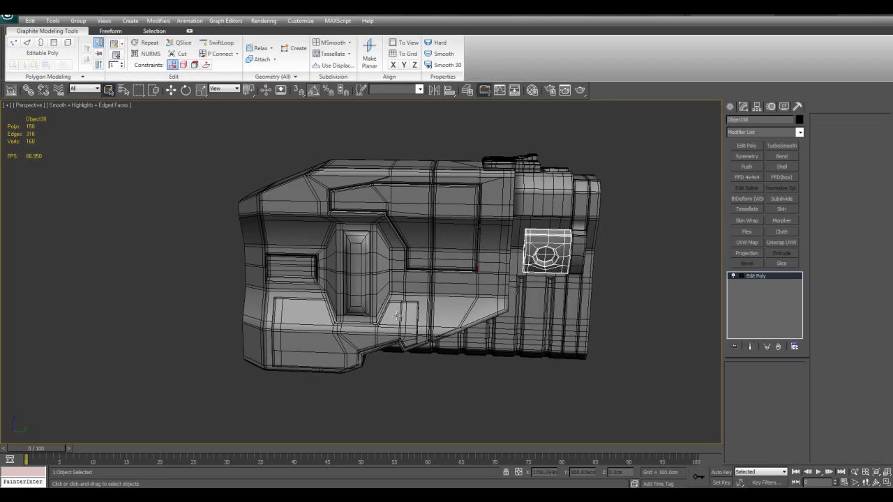
mouse_move(375, 320)
alt+middle_down()
mouse_move(435, 325)
mouse_move(378, 274)
mouse_move(356, 187)
alt+middle_up()
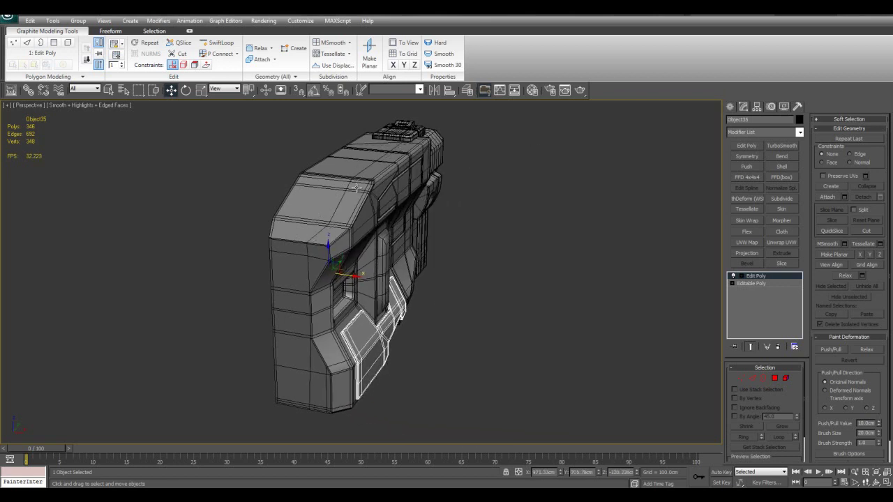
key(q)
click(369, 174)
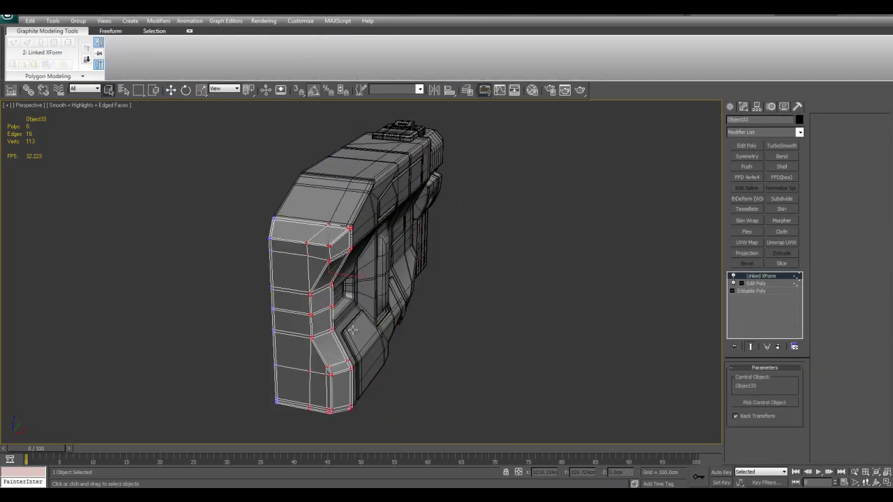
click(347, 269)
key(w)
key(F4)
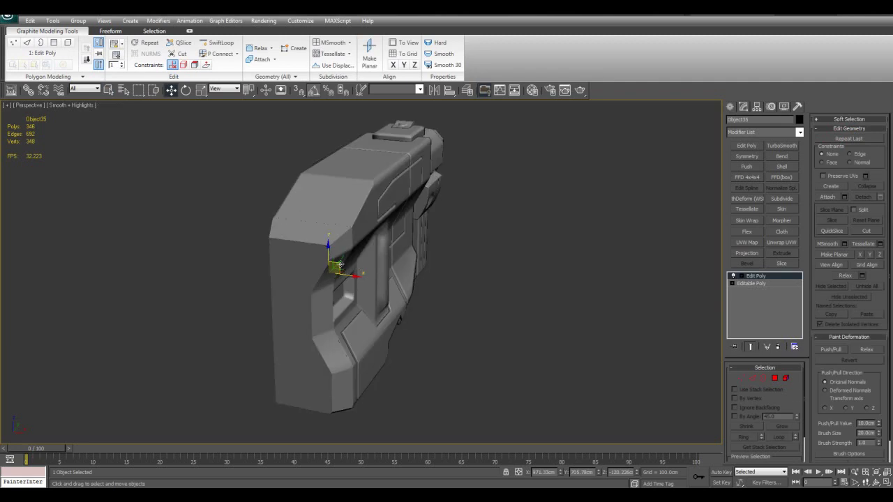
key(F4)
mouse_move(340, 265)
alt+middle_down()
mouse_move(345, 292)
mouse_move(408, 365)
mouse_move(332, 266)
mouse_move(356, 270)
mouse_move(378, 295)
mouse_move(419, 298)
mouse_move(473, 276)
mouse_move(482, 283)
alt+middle_up()
Select the small side box Object38 and frame it in view.
key(q)
click(424, 299)
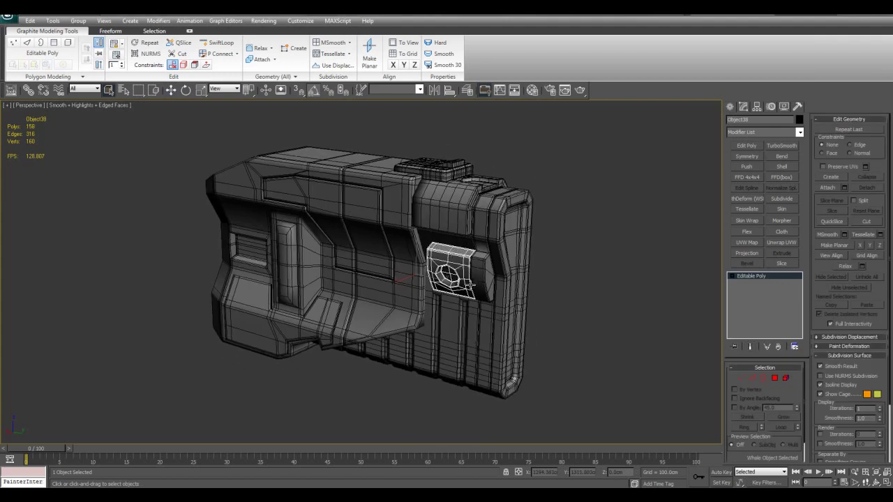
key(1)
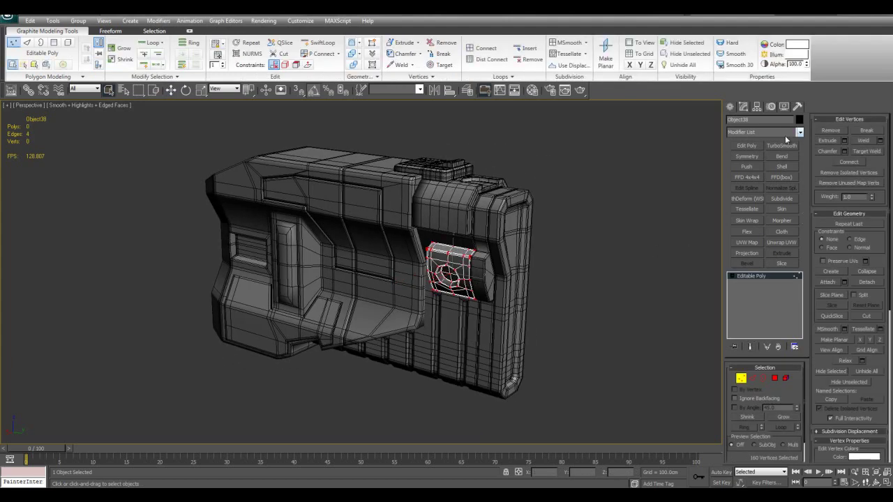
key(z)
key(1)
key(z)
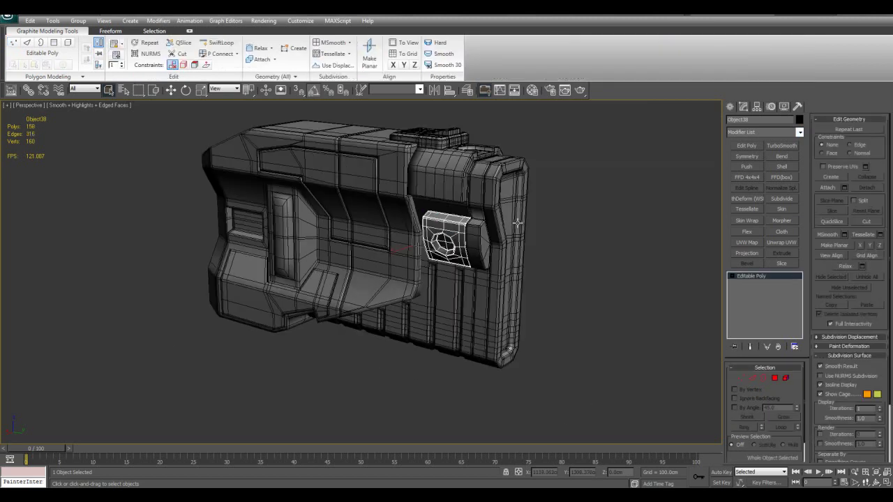
mouse_move(518, 223)
alt+middle_down()
mouse_move(492, 196)
mouse_move(494, 224)
alt+middle_up()
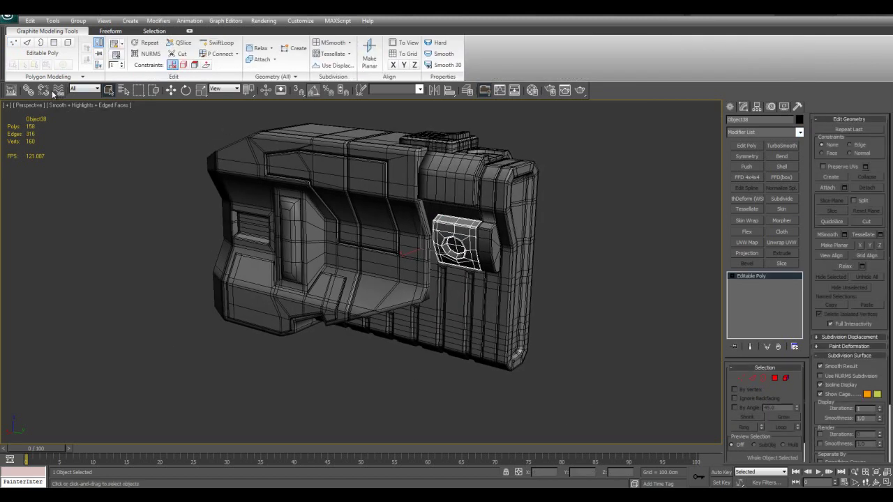
Link Object38 to the gun hull with Select and Link.
click(28, 90)
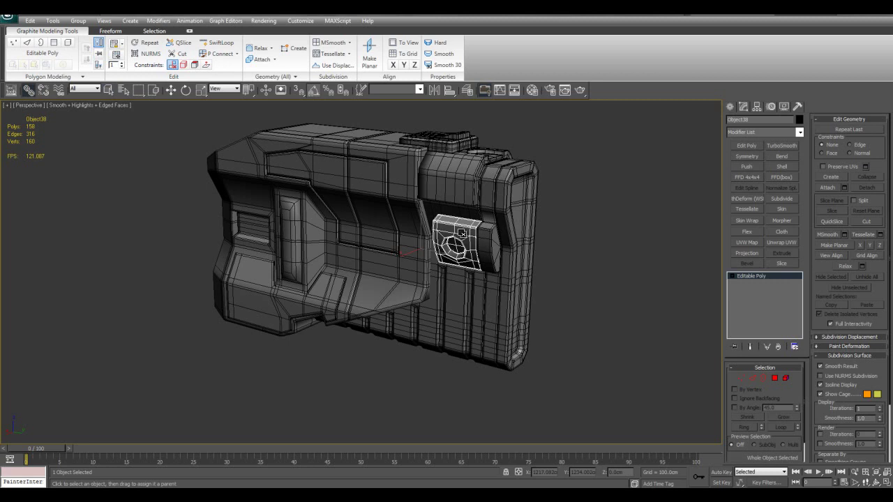
drag(419, 248, 327, 285)
alt+middle_drag(321, 289, 307, 294)
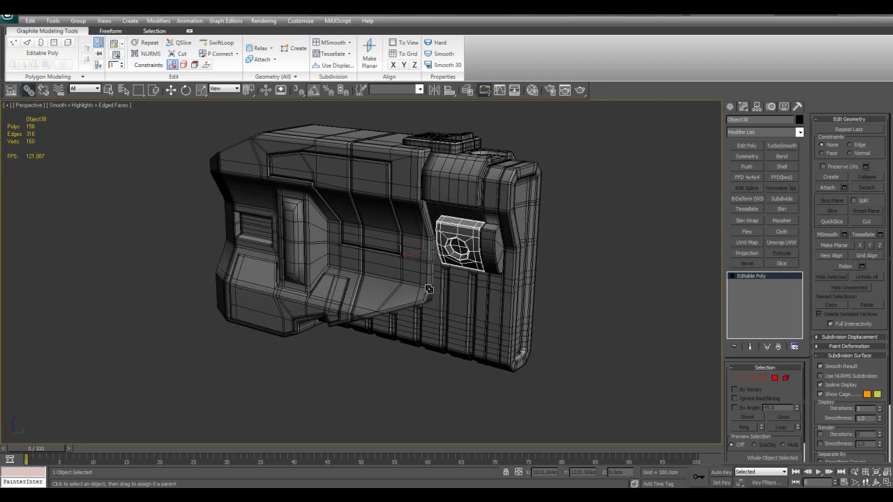
alt+middle_drag(474, 226, 481, 225)
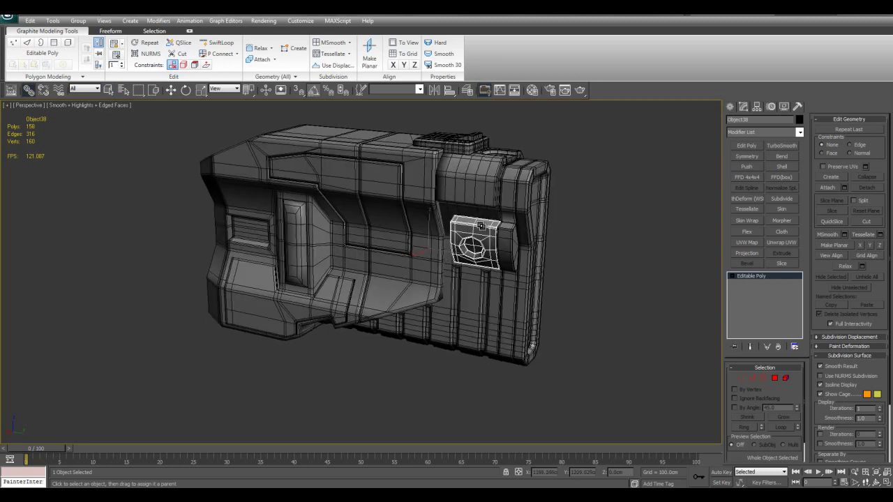
alt+middle_drag(338, 288, 594, 237)
key(w)
key(q)
Select Object35 and test-rotate it to check that the linked parts follow.
click(340, 288)
alt+middle_drag(502, 229, 506, 253)
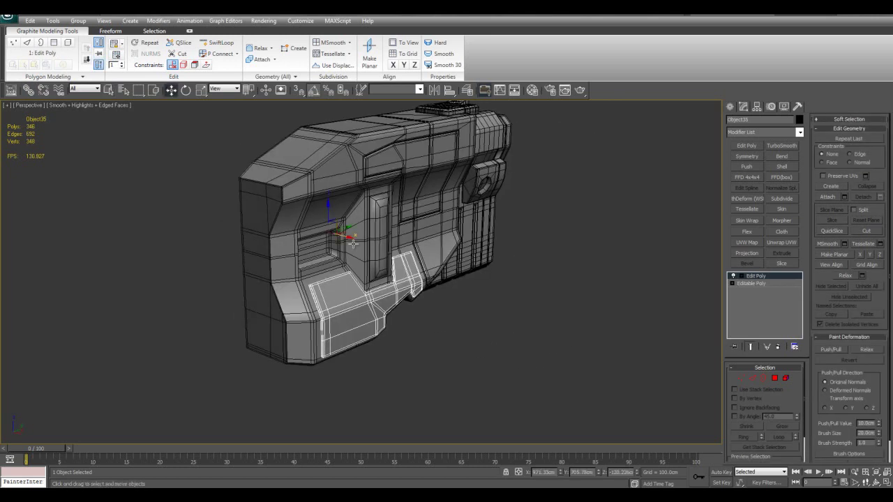
alt+middle_drag(418, 279, 461, 272)
key(r)
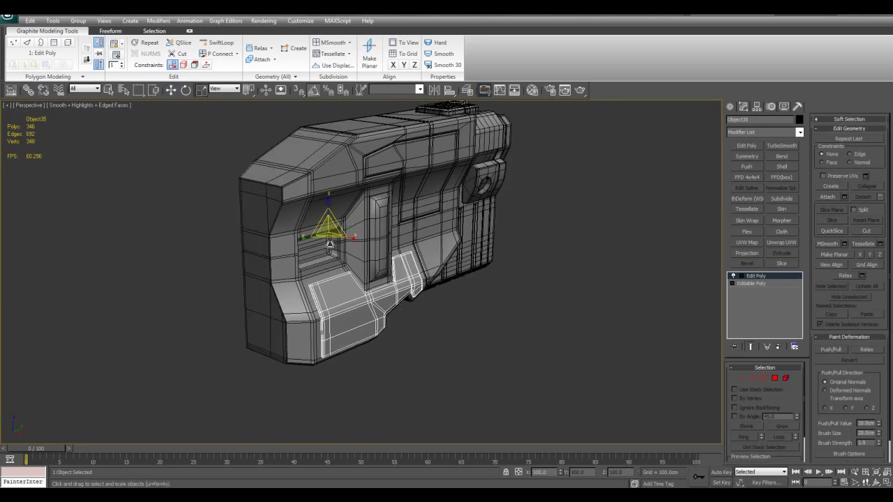
alt+middle_drag(328, 217, 335, 240)
key(e)
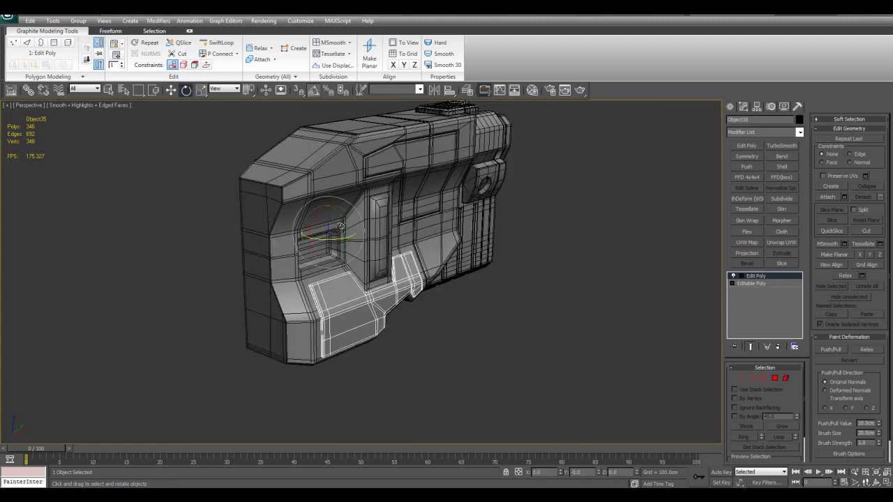
drag(346, 259, 342, 221)
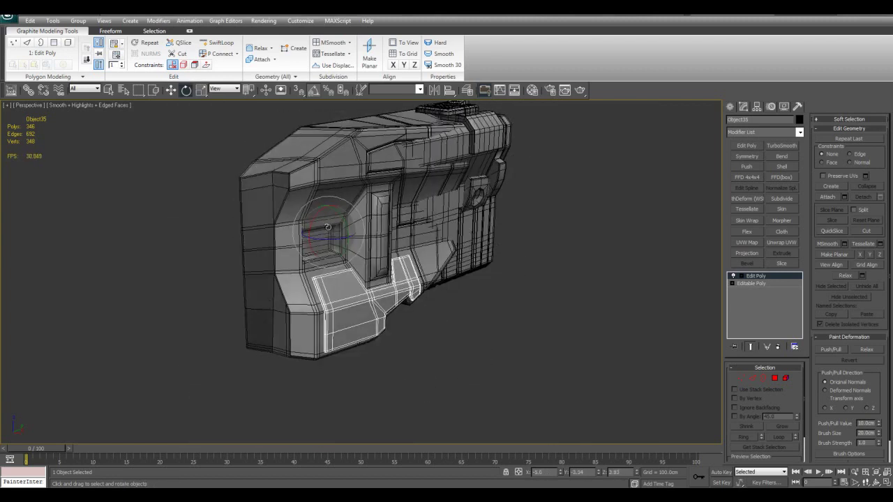
alt+middle_drag(327, 226, 428, 266)
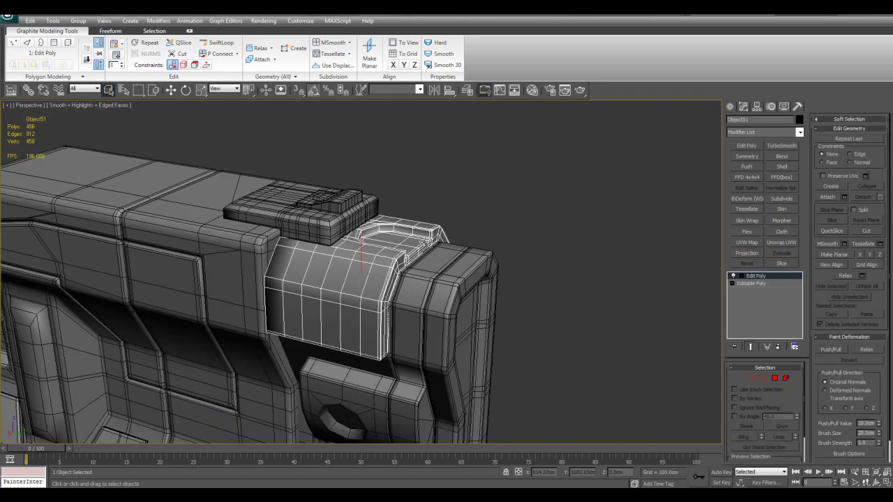
Isolate the curved cover piece Object51 and add an Edit Poly modifier.
scroll(504, 223, down, 5)
scroll(464, 246, down, 3)
mouse_move(464, 245)
alt+middle_down()
mouse_move(471, 247)
mouse_move(428, 249)
alt+middle_up()
scroll(429, 249, up, 2)
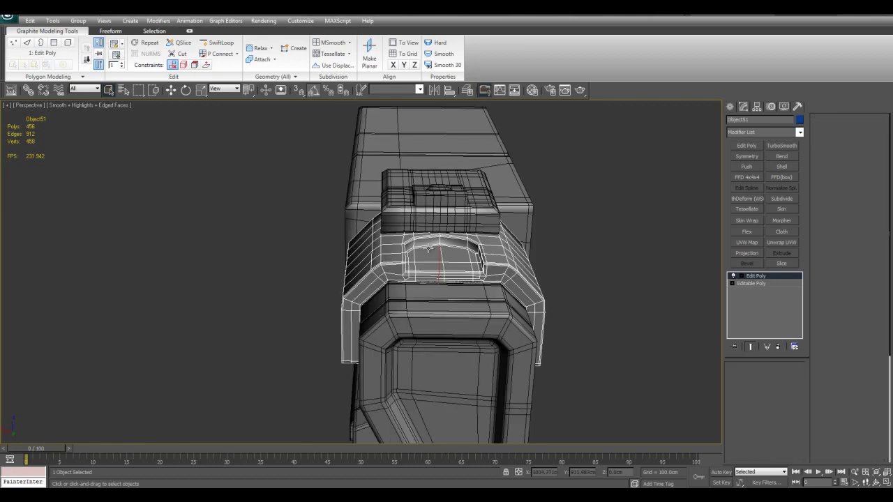
key(alt+q)
scroll(442, 293, down, 3)
mouse_move(443, 293)
alt+middle_down()
mouse_move(272, 243)
mouse_move(573, 311)
alt+middle_up()
click(747, 146)
alt+middle_drag(447, 265, 403, 196)
Test-move Object51's left-side vertices outward, undoing each attempt.
key(F3)
key(F3)
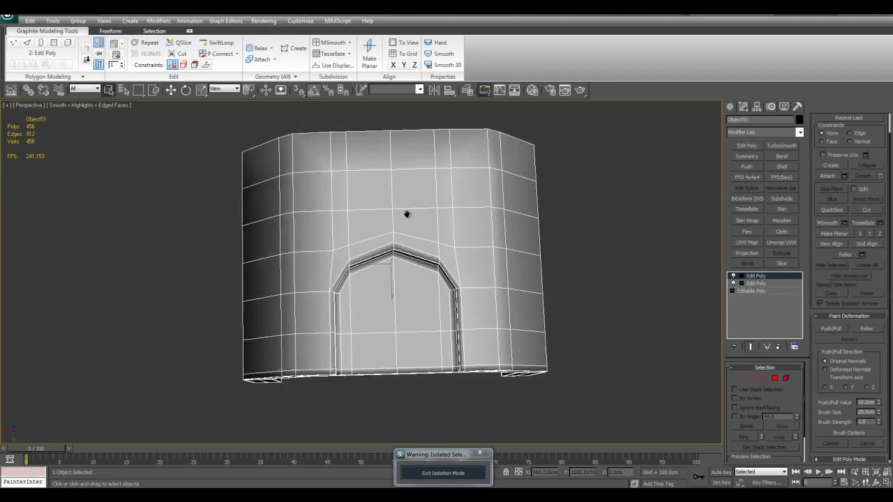
scroll(409, 209, down, 3)
key(1)
drag(250, 120, 355, 317)
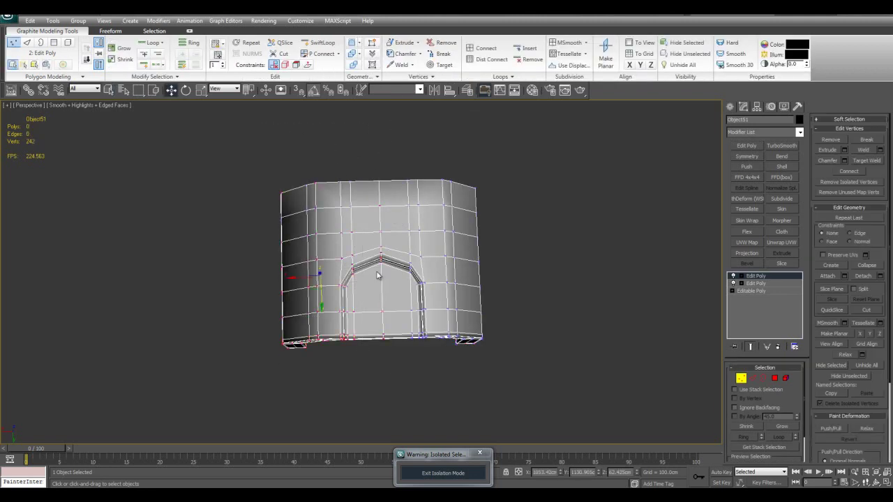
key(F4)
drag(307, 282, 235, 279)
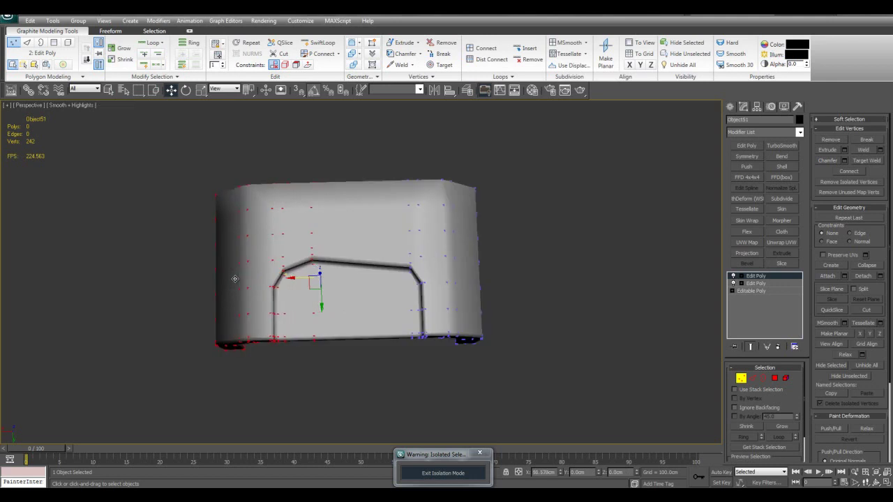
key(ctrl+z)
key(F4)
key(alt+x)
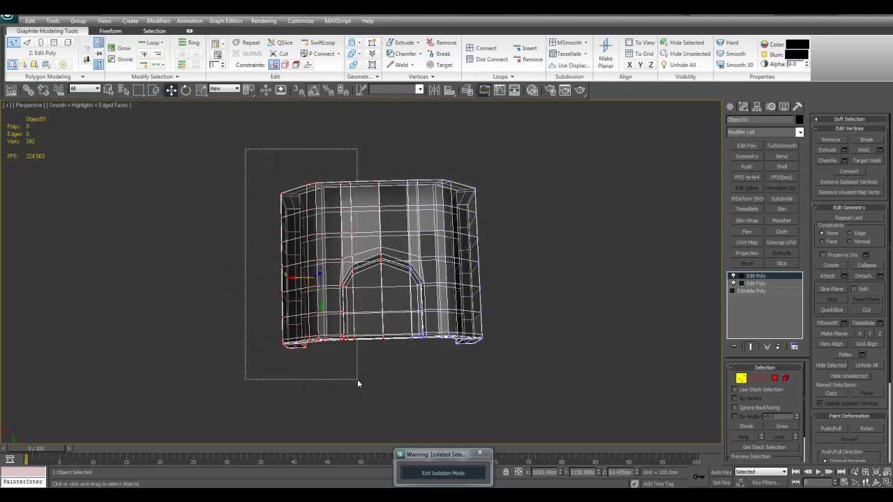
drag(357, 380, 358, 387)
key(alt+x)
drag(282, 265, 167, 265)
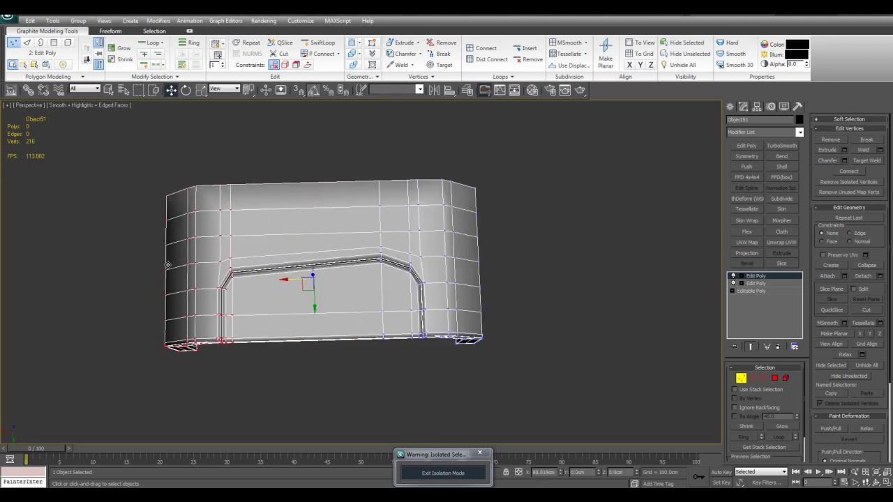
key(ctrl+z)
At Edge level, open the Chamfer settings for the vertical front edge loops.
scroll(393, 283, up, 2)
key(2)
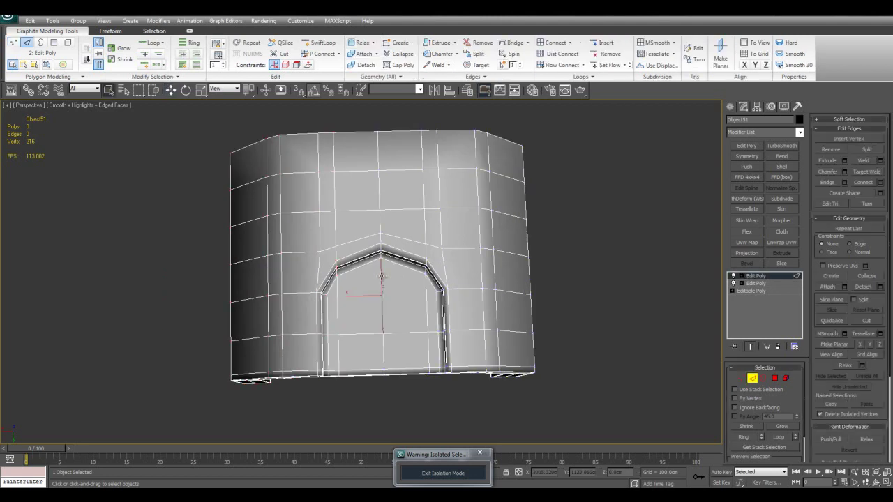
click(845, 172)
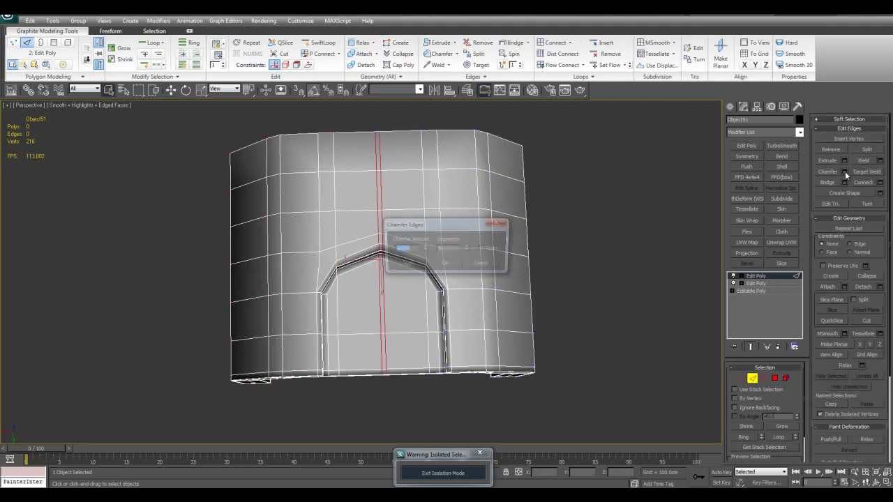
drag(427, 227, 516, 271)
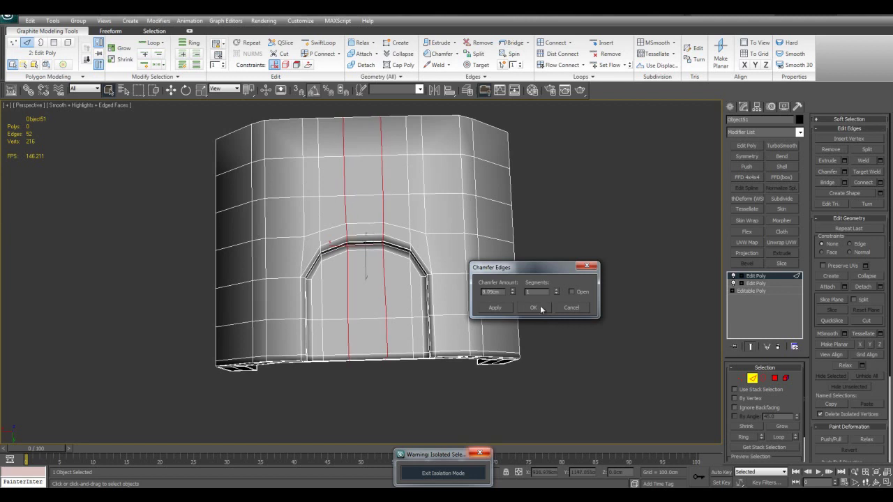
Confirm the edge chamfer on Object51 and check it in wireframe.
click(534, 307)
key(1)
scroll(328, 165, down, 2)
key(F3)
scroll(310, 167, down, 2)
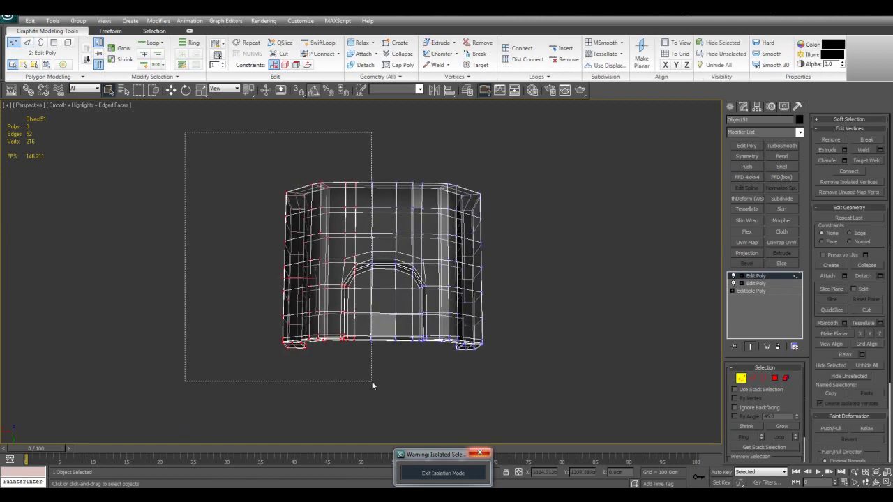
key(F3)
Exit Isolation Mode and add a Linked XForm modifier to Object51.
click(442, 473)
scroll(473, 352, up, 3)
middle_drag(473, 353, 507, 307)
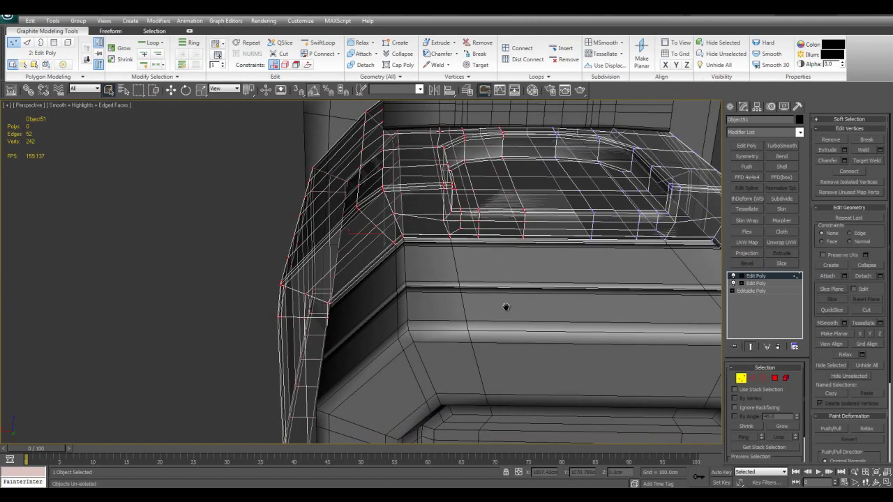
scroll(506, 307, down, 4)
click(799, 132)
scroll(770, 298, down, 5)
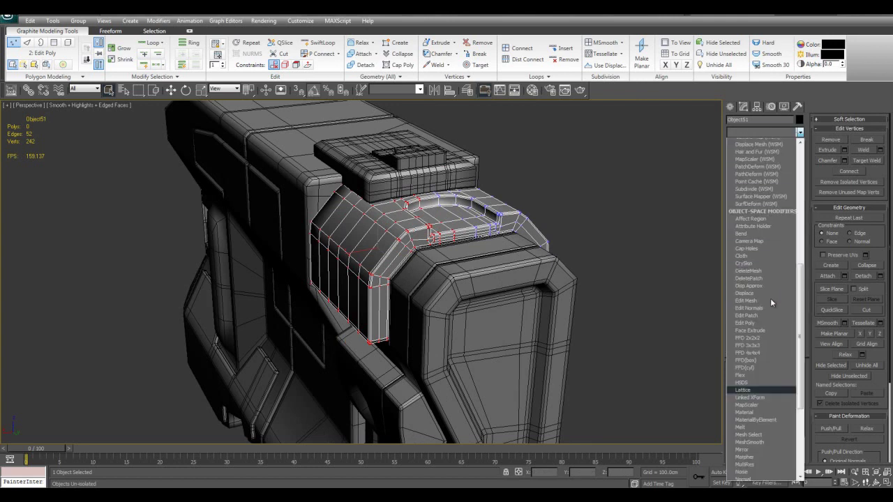
click(757, 151)
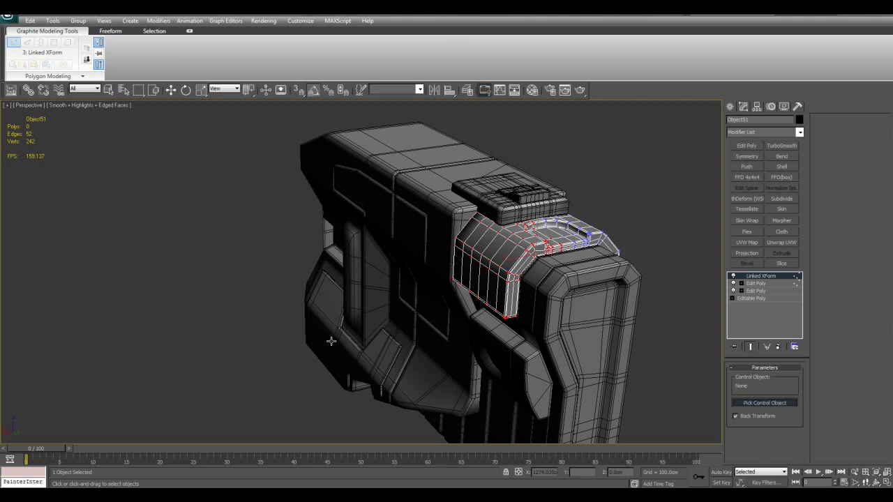
alt+middle_drag(328, 339, 391, 328)
Isolate the tall ribbed side plate Box24 and select all its vertices.
click(489, 314)
scroll(539, 238, down, 3)
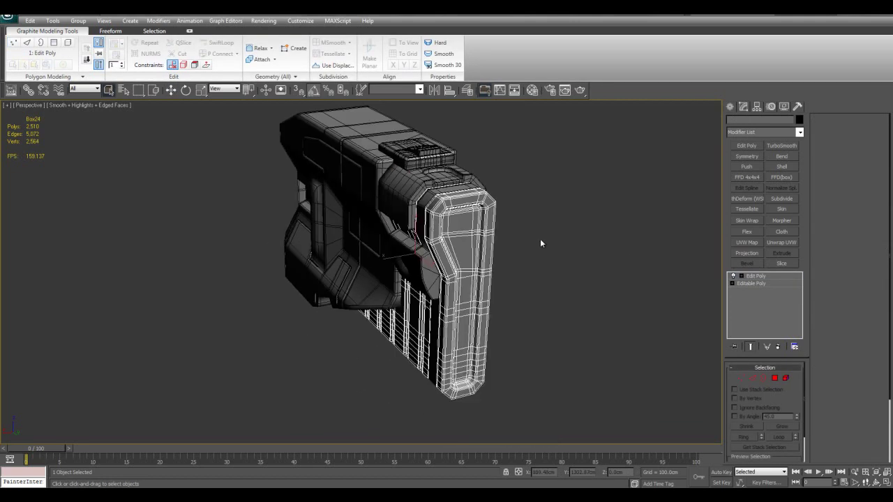
key(alt+q)
mouse_move(540, 258)
alt+middle_down()
mouse_move(504, 201)
mouse_move(489, 210)
alt+middle_up()
key(1)
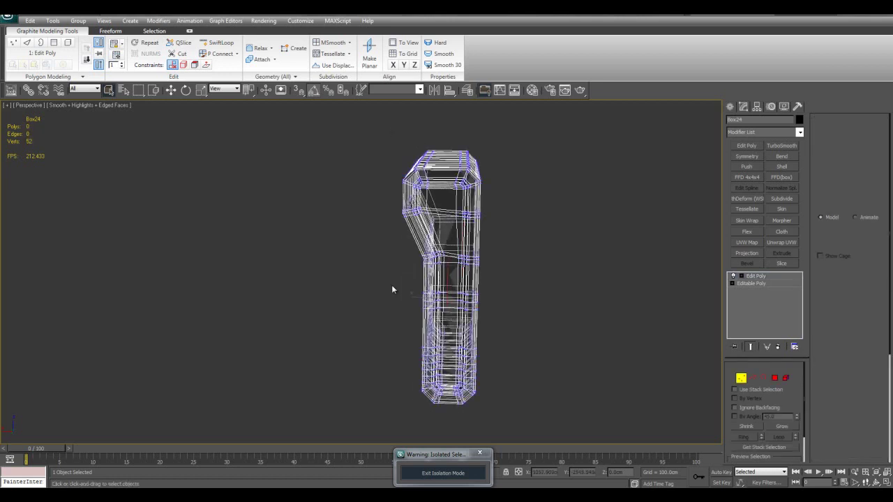
drag(361, 124, 450, 423)
alt+middle_drag(449, 424, 517, 408)
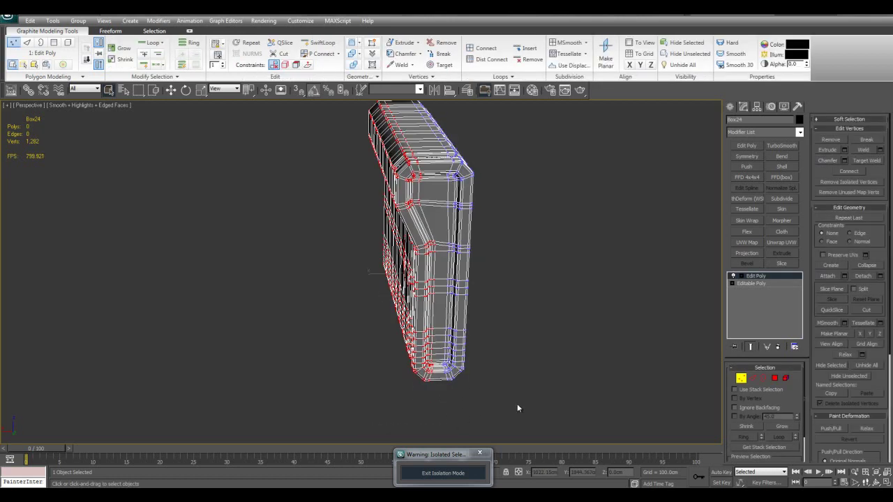
Exit isolation and add a Linked XForm modifier to Box24's vertex selection.
click(478, 480)
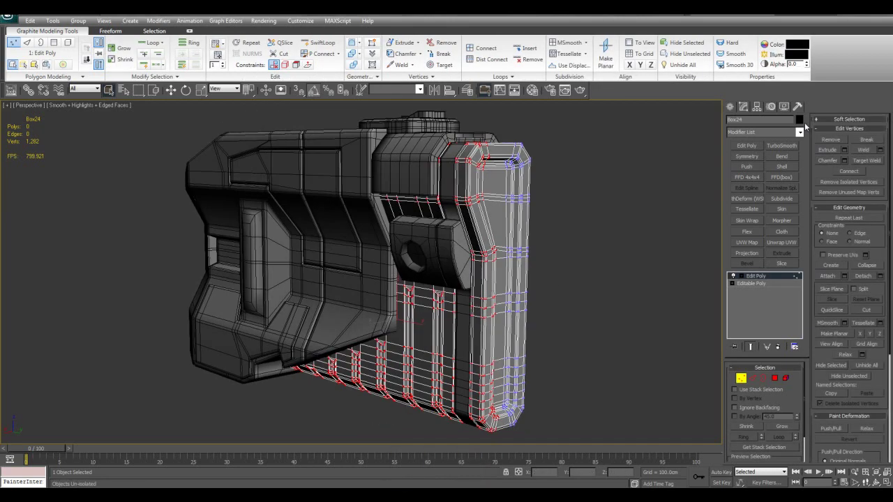
click(800, 132)
scroll(767, 248, down, 5)
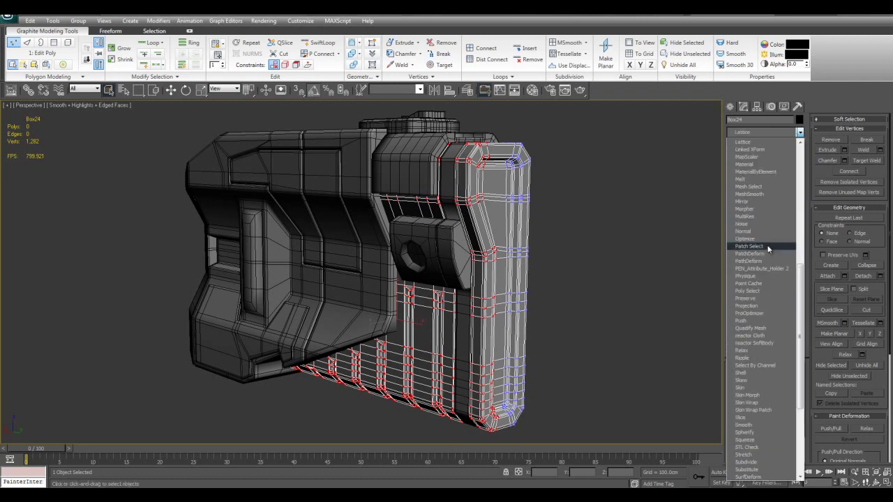
click(752, 150)
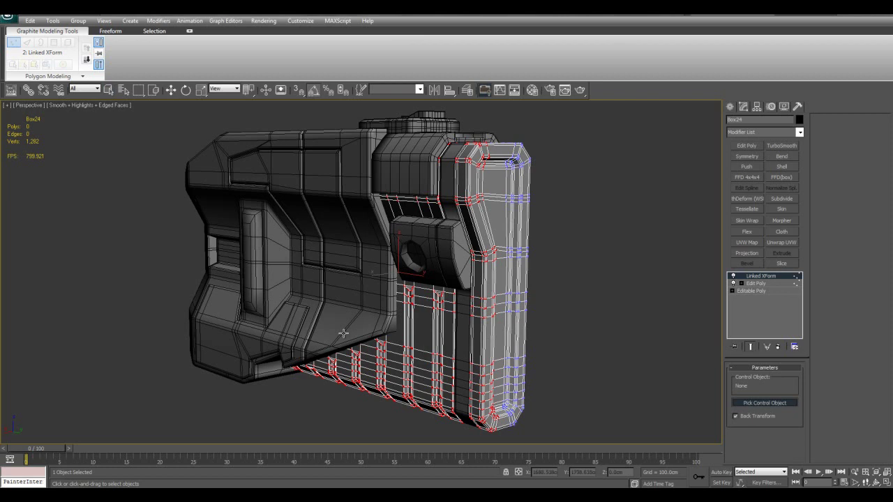
middle_drag(280, 339, 401, 362)
ctrl+click(538, 217)
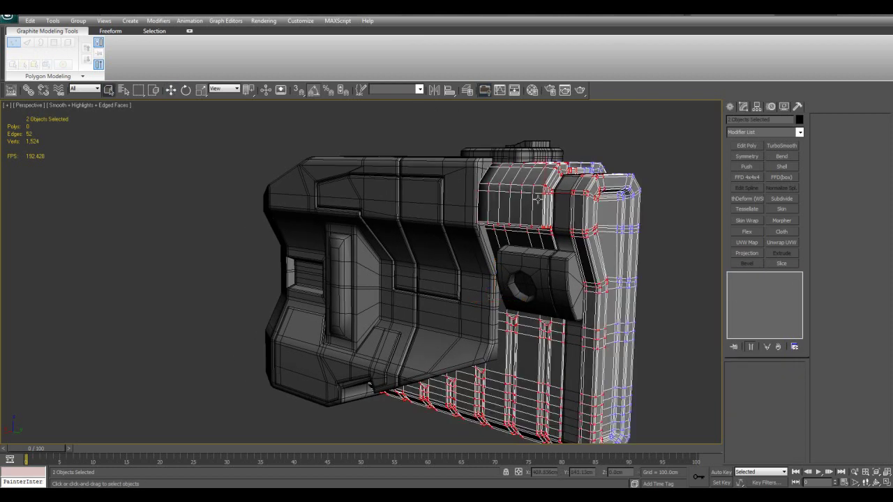
alt+middle_drag(541, 201, 541, 215)
Isolate the small top block Object52 and box-select its vertices in see-through mode.
click(535, 168)
alt+middle_drag(535, 169, 433, 206)
key(alt+q)
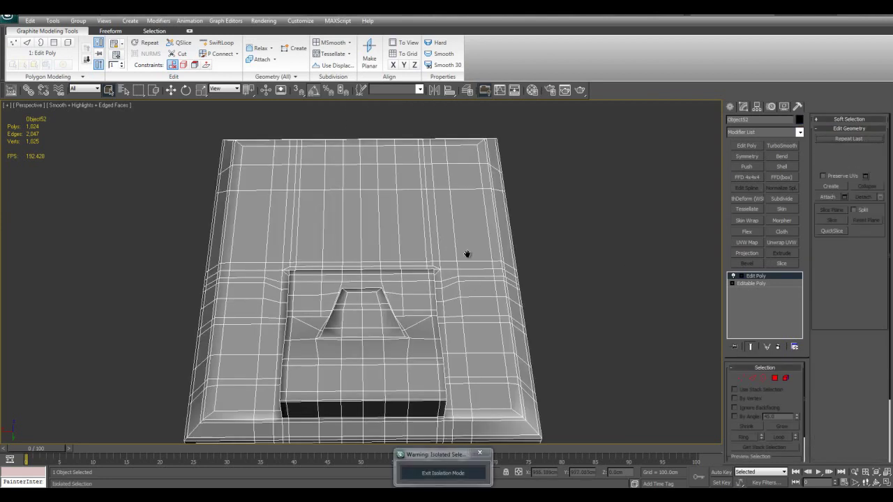
key(1)
key(alt+x)
scroll(254, 132, down, 5)
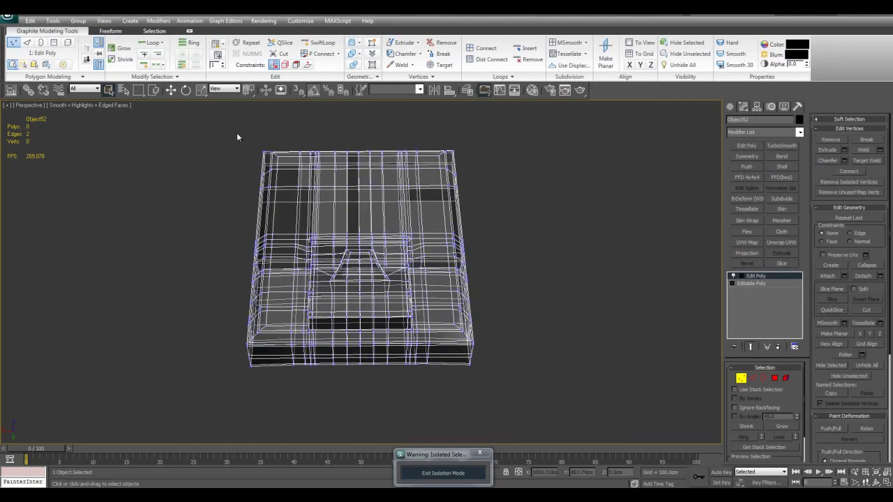
drag(155, 119, 352, 394)
key(alt+x)
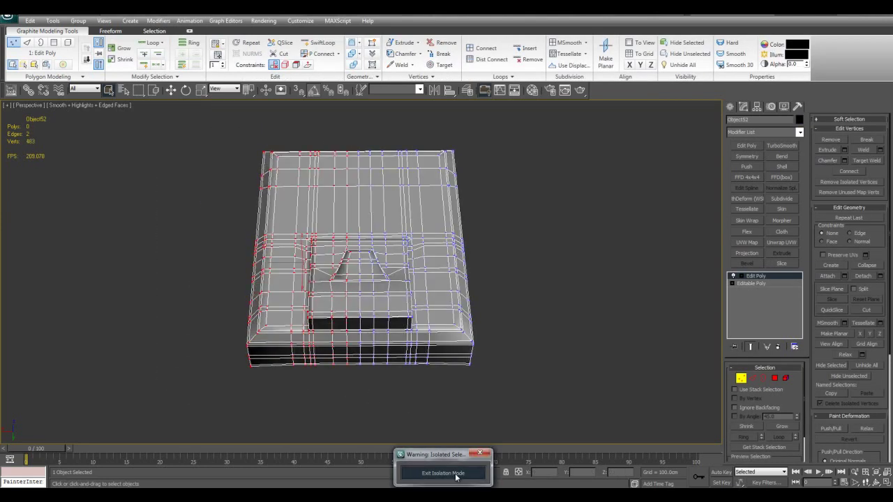
Add a Linked XForm to Object52 with Object35 as its Control Object.
click(443, 473)
scroll(571, 293, down, 1)
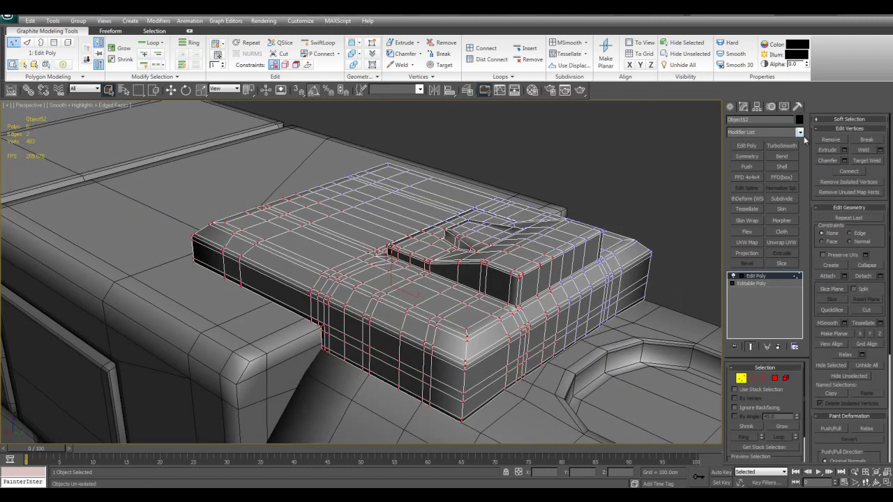
click(801, 133)
scroll(783, 260, down, 5)
scroll(774, 230, down, 4)
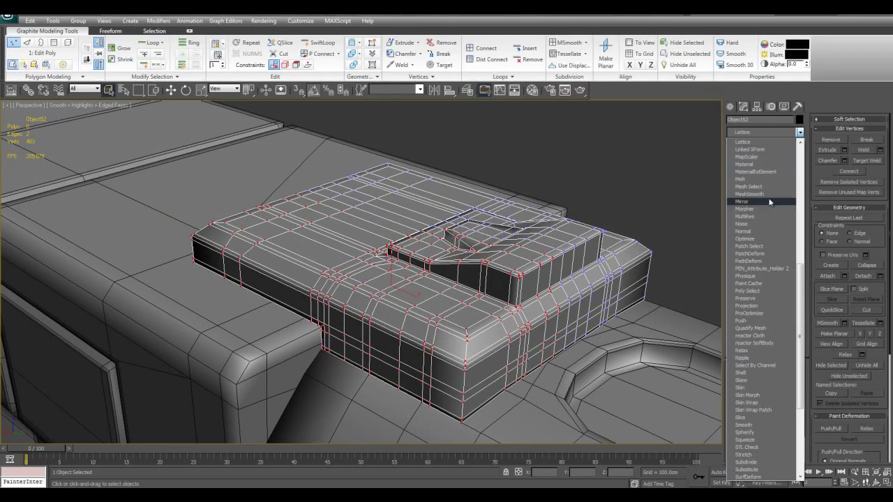
click(758, 150)
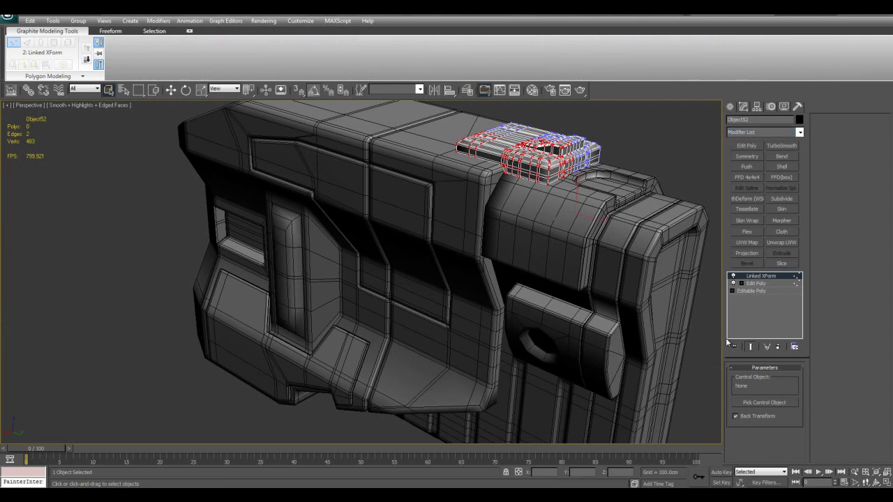
scroll(324, 377, down, 3)
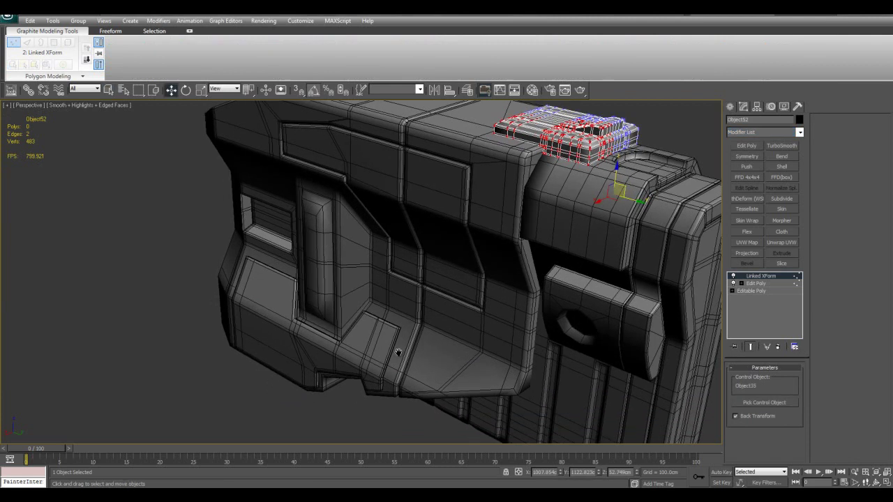
click(333, 246)
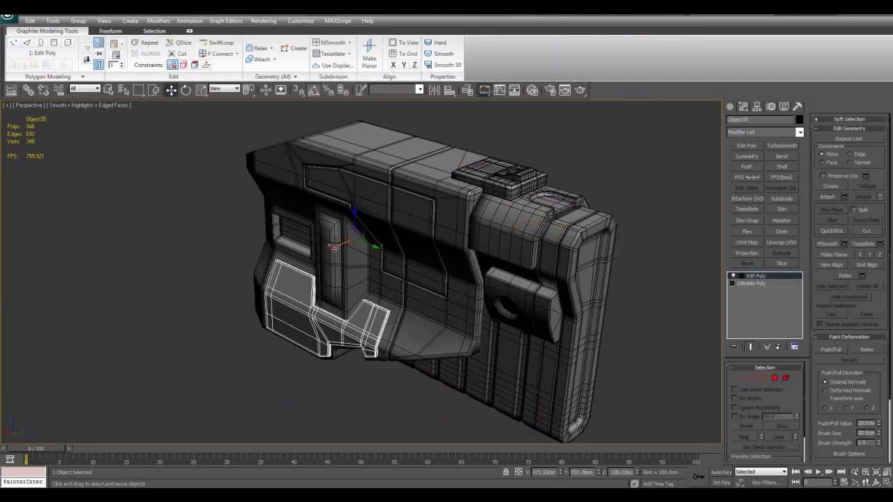
mouse_move(333, 246)
alt+middle_down()
mouse_move(348, 240)
mouse_move(334, 244)
alt+middle_up()
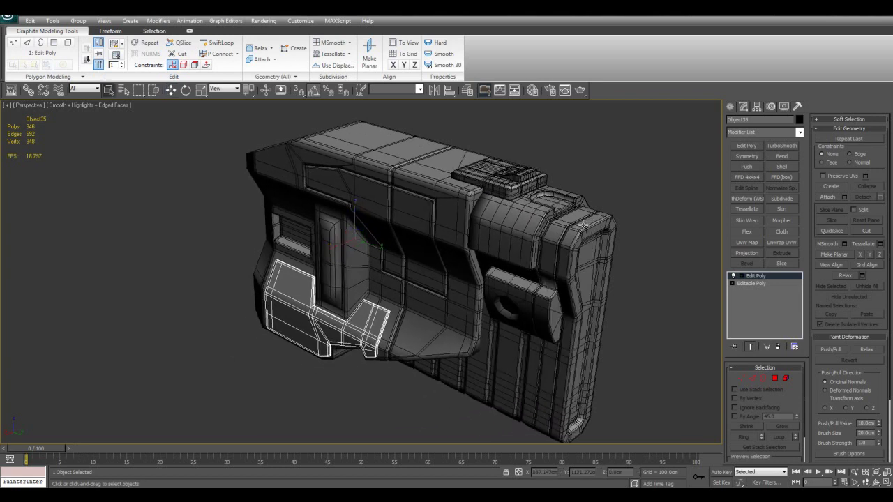
click(599, 242)
Select the outer edge vertices of the right grip Object46 in Vertex mode.
key(1)
mouse_move(599, 242)
alt+middle_down()
mouse_move(479, 199)
mouse_move(359, 178)
alt+middle_up()
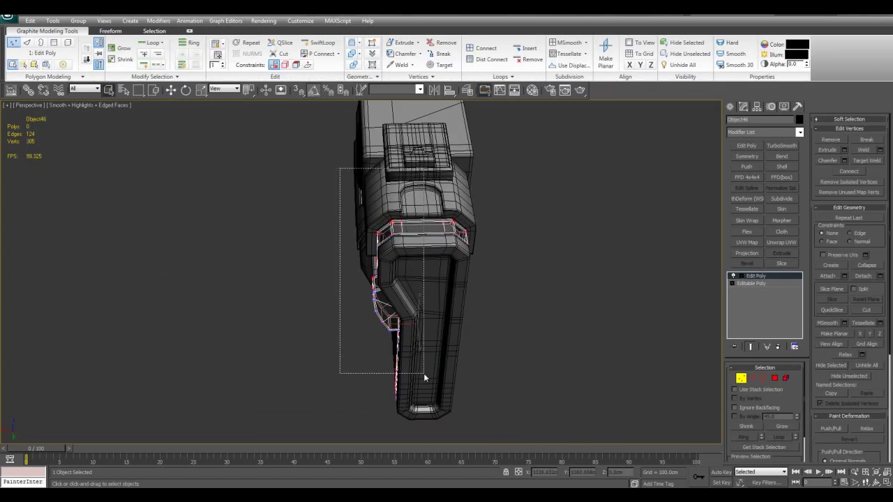
drag(424, 378, 424, 378)
alt+middle_drag(424, 377, 316, 172)
drag(315, 172, 317, 212)
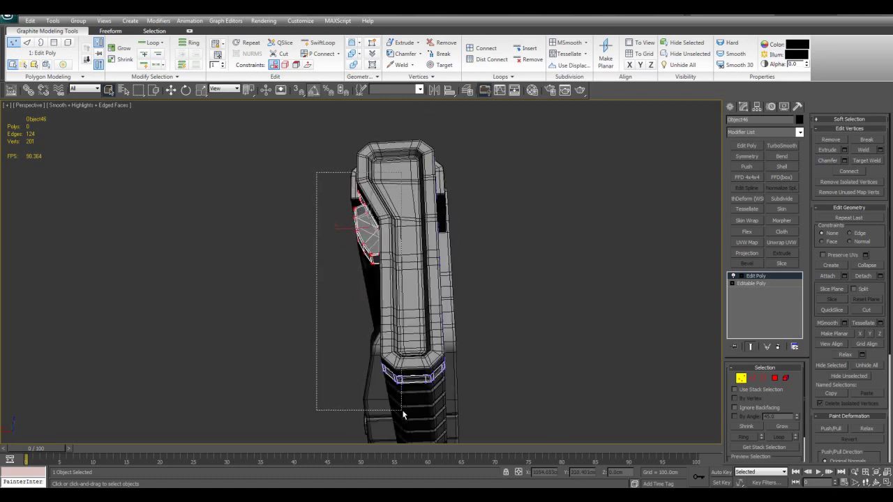
alt+middle_drag(391, 338, 818, 173)
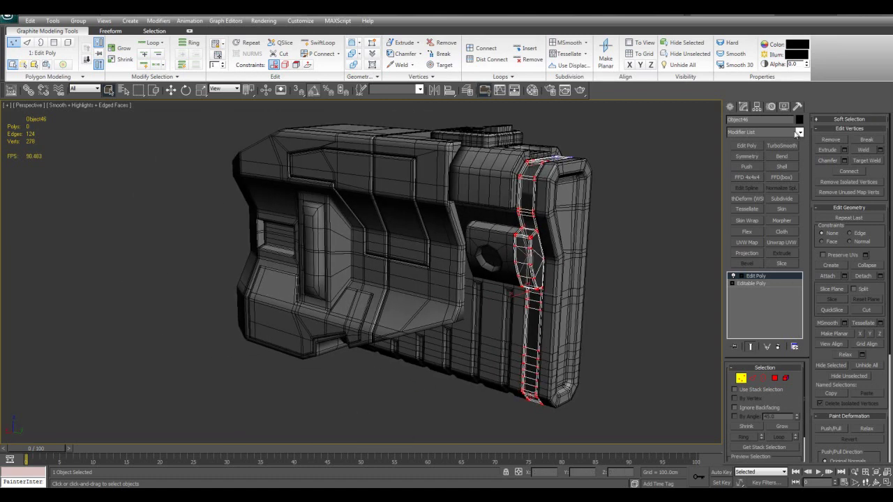
Add a Linked XForm to those vertices and pick Object35 as Control Object.
click(799, 132)
click(765, 150)
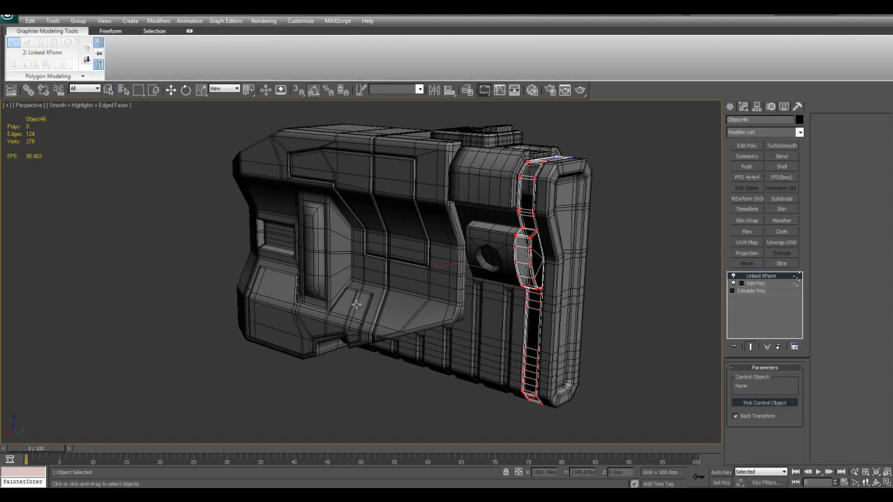
alt+middle_drag(355, 304, 391, 293)
click(328, 327)
mouse_move(327, 327)
alt+middle_down()
mouse_move(373, 244)
mouse_move(360, 241)
alt+middle_up()
key(q)
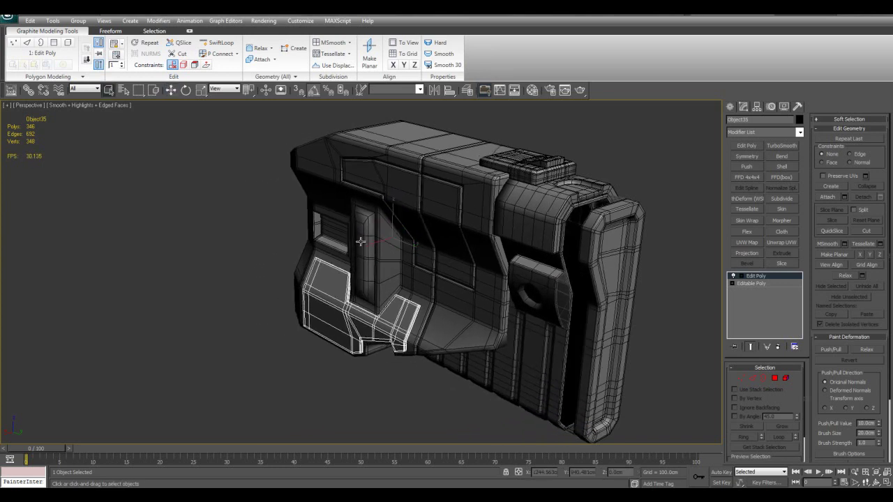
click(360, 241)
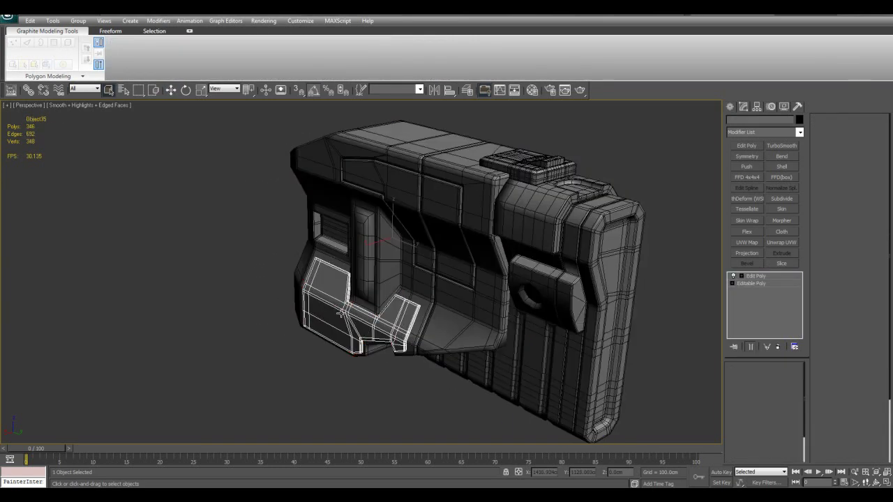
scroll(363, 314, up, 5)
scroll(433, 309, up, 3)
scroll(468, 279, down, 10)
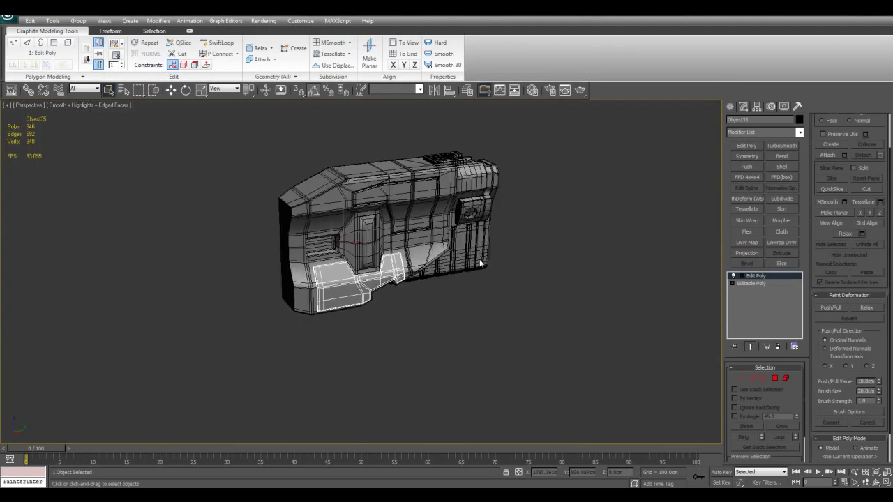
scroll(317, 243, down, 3)
scroll(316, 243, up, 4)
key(w)
alt+middle_drag(317, 243, 380, 216)
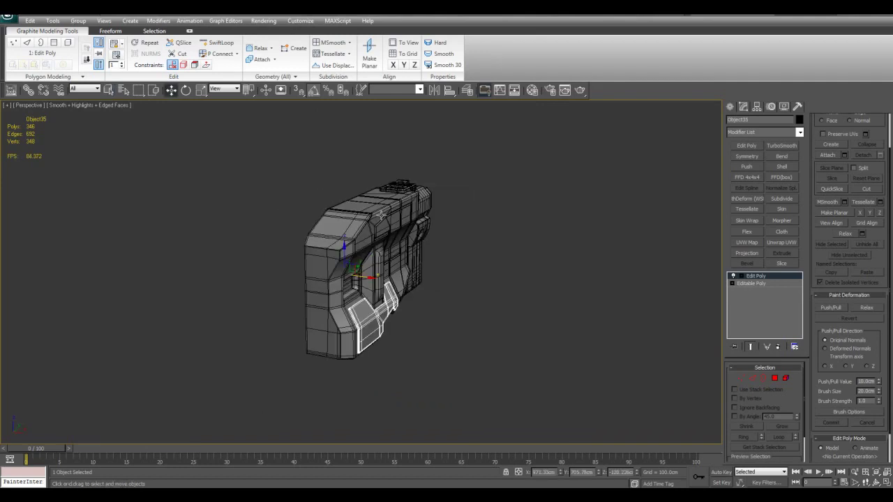
scroll(410, 256, up, 3)
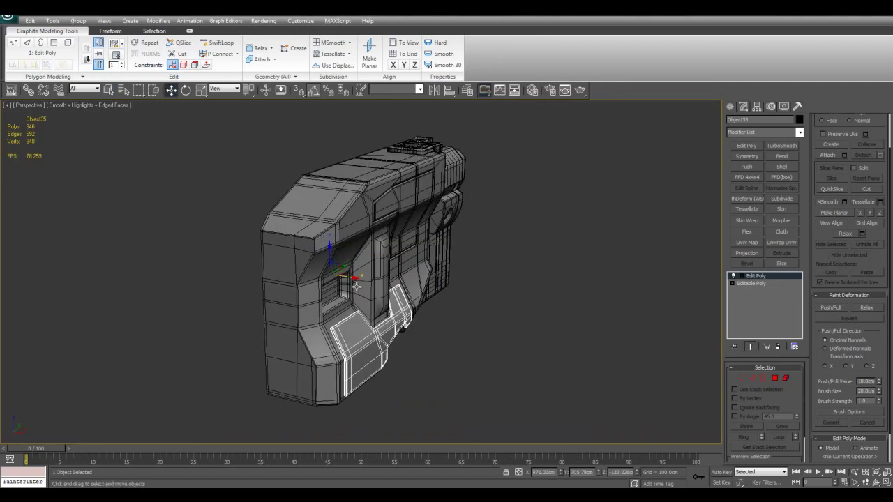
scroll(354, 278, up, 2)
mouse_move(354, 278)
alt+middle_down()
mouse_move(467, 290)
mouse_move(369, 270)
alt+middle_up()
scroll(467, 291, up, 2)
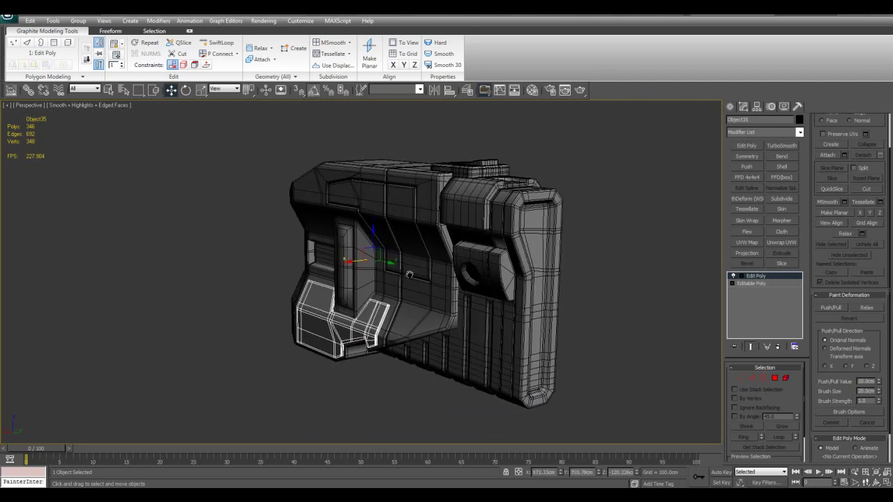
mouse_move(369, 270)
alt+middle_down()
mouse_move(355, 261)
mouse_move(355, 226)
alt+middle_up()
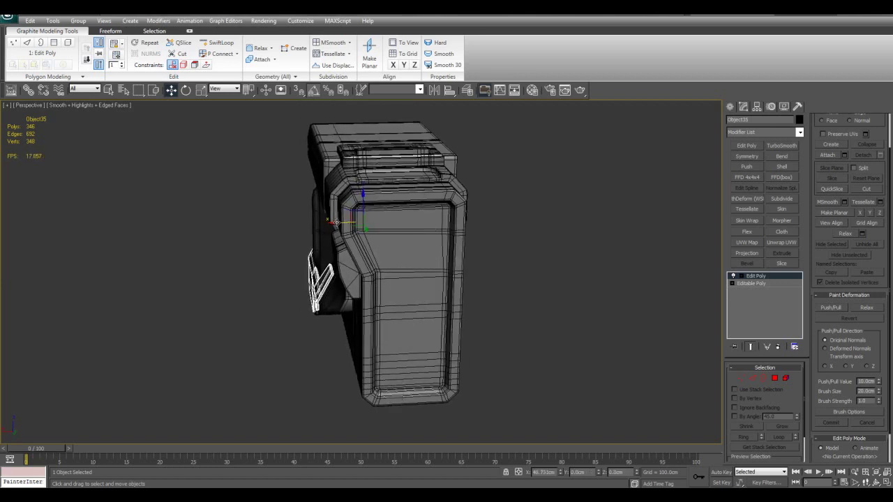
mouse_move(353, 223)
alt+middle_down()
mouse_move(455, 258)
mouse_move(335, 247)
alt+middle_up()
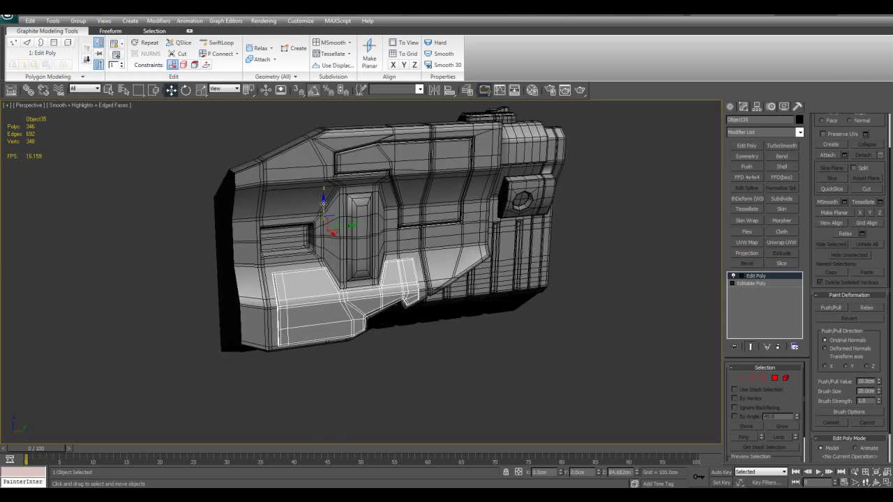
alt+middle_drag(324, 247, 329, 317)
key(shift+z)
scroll(352, 257, down, 3)
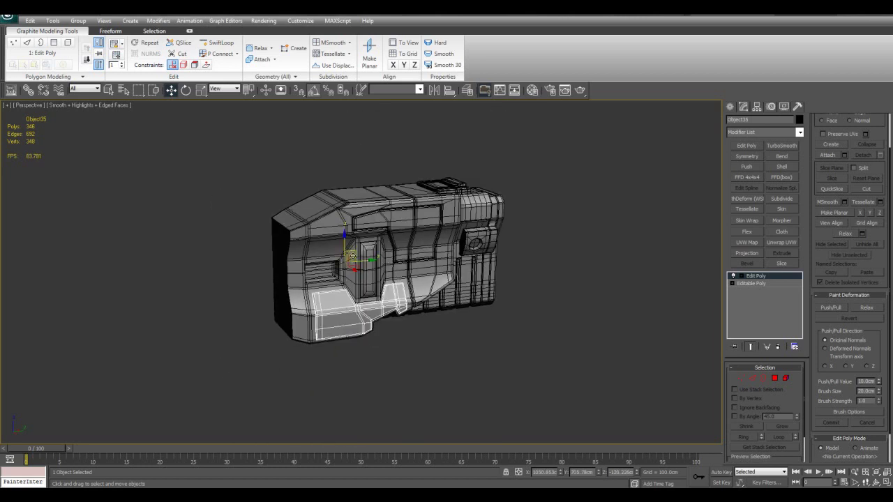
alt+middle_drag(323, 247, 339, 279)
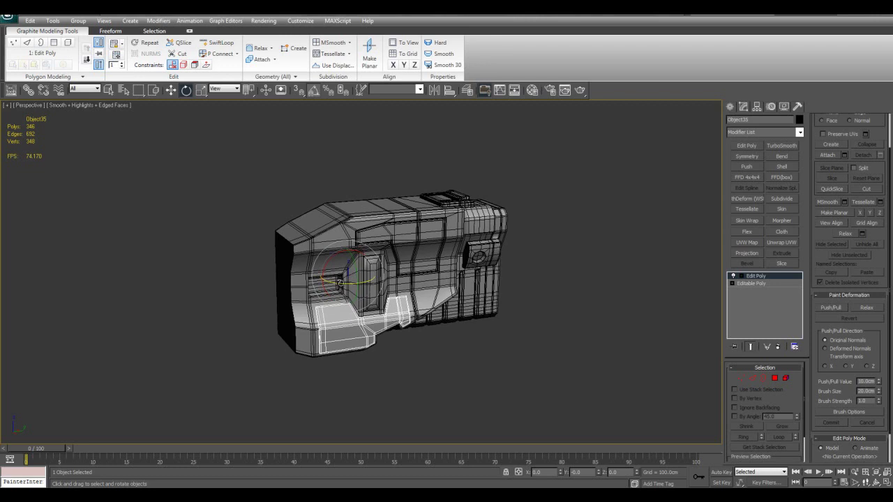
drag(340, 282, 331, 284)
mouse_move(331, 284)
alt+middle_down()
mouse_move(265, 351)
mouse_move(378, 255)
alt+middle_up()
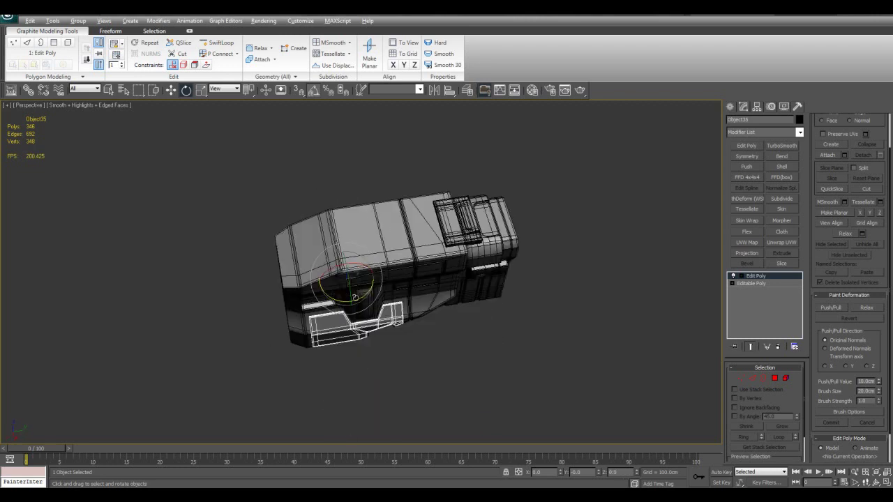
key(r)
mouse_move(345, 277)
mouse_down()
mouse_move(346, 293)
mouse_move(361, 284)
mouse_move(361, 323)
mouse_up()
right_click(361, 332)
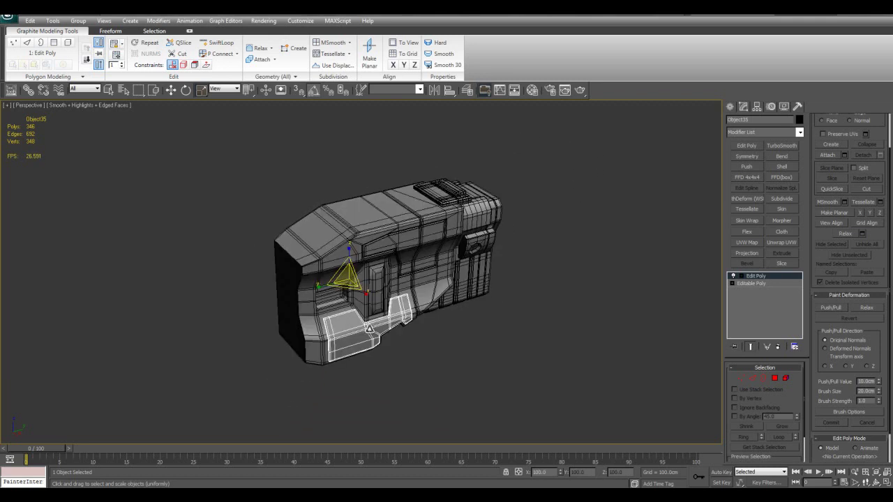
alt+middle_drag(361, 332, 379, 335)
click(409, 339)
Turn off edged-faces display, return to object selection and clear the selection.
click(319, 323)
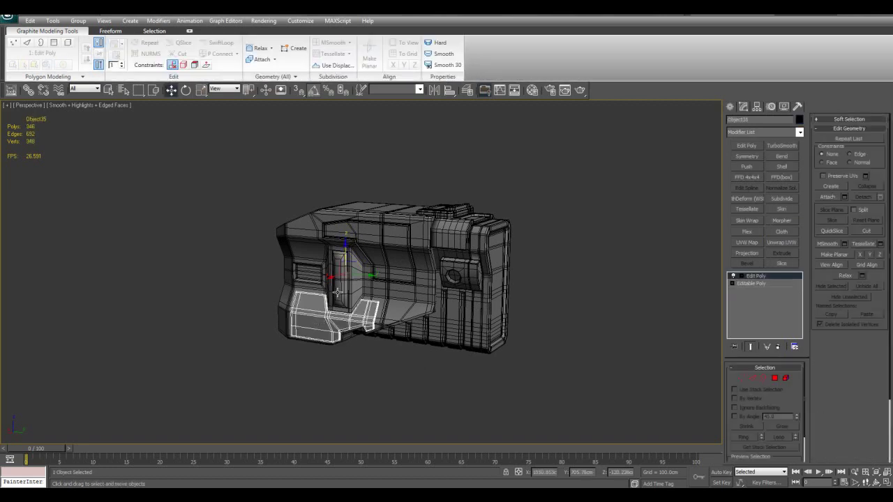
mouse_move(319, 323)
alt+middle_down()
mouse_move(217, 281)
mouse_move(391, 347)
mouse_move(547, 322)
mouse_move(370, 304)
mouse_move(608, 336)
mouse_move(496, 333)
mouse_move(509, 325)
alt+middle_up()
key(F4)
key(F4)
key(q)
click(608, 340)
scroll(452, 305, up, 3)
mouse_move(452, 304)
alt+middle_down()
mouse_move(370, 274)
mouse_move(452, 243)
mouse_move(472, 267)
mouse_move(483, 228)
alt+middle_up()
Add an Edit Poly above Object33's Linked XForm, enter Vertex mode, then deselect.
click(364, 271)
click(327, 268)
click(745, 145)
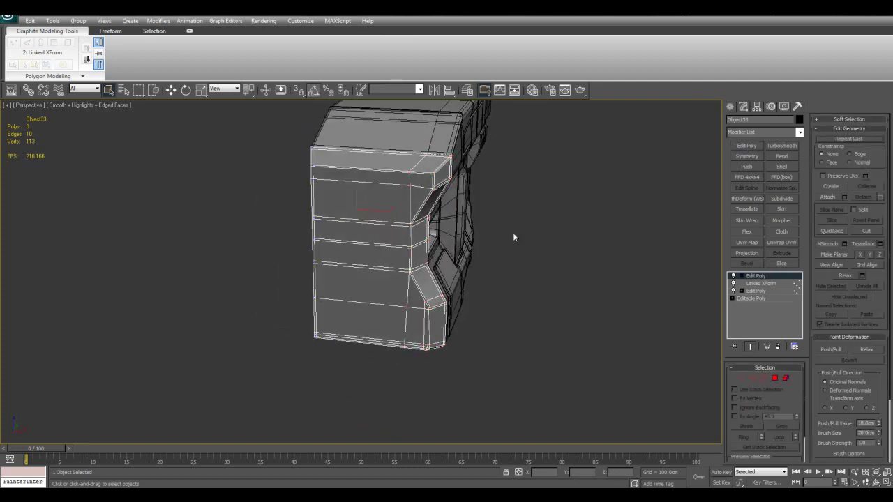
key(1)
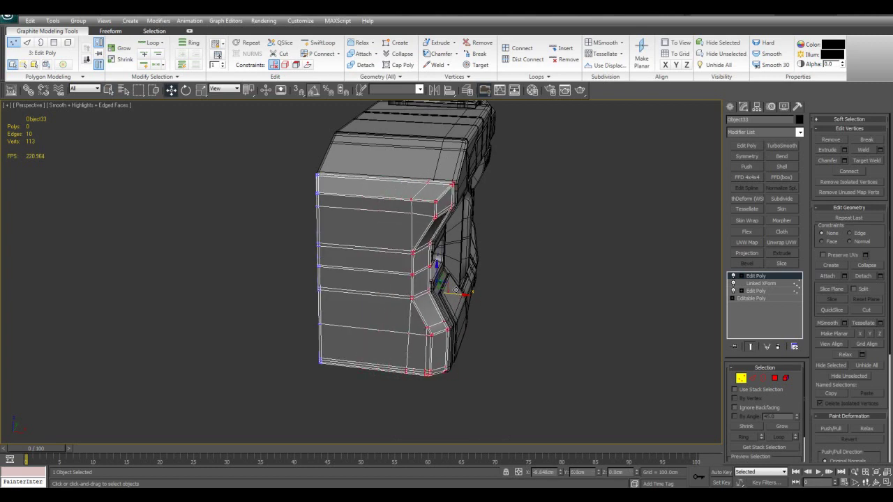
click(578, 313)
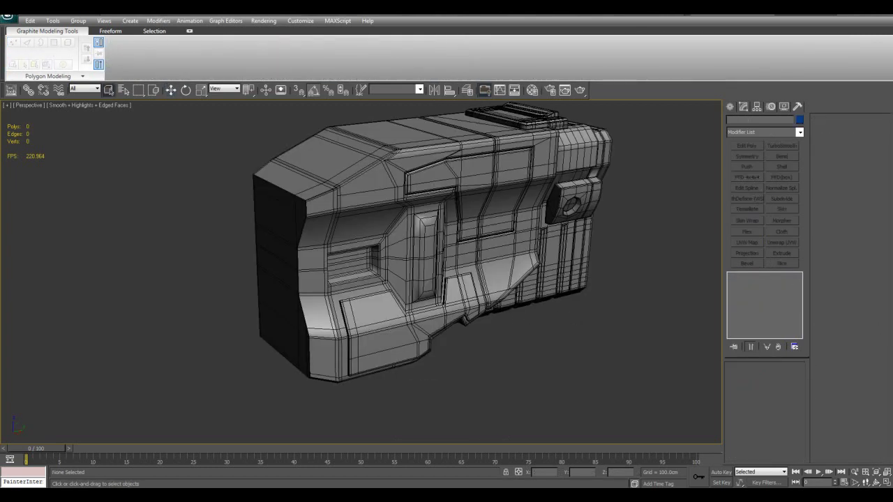